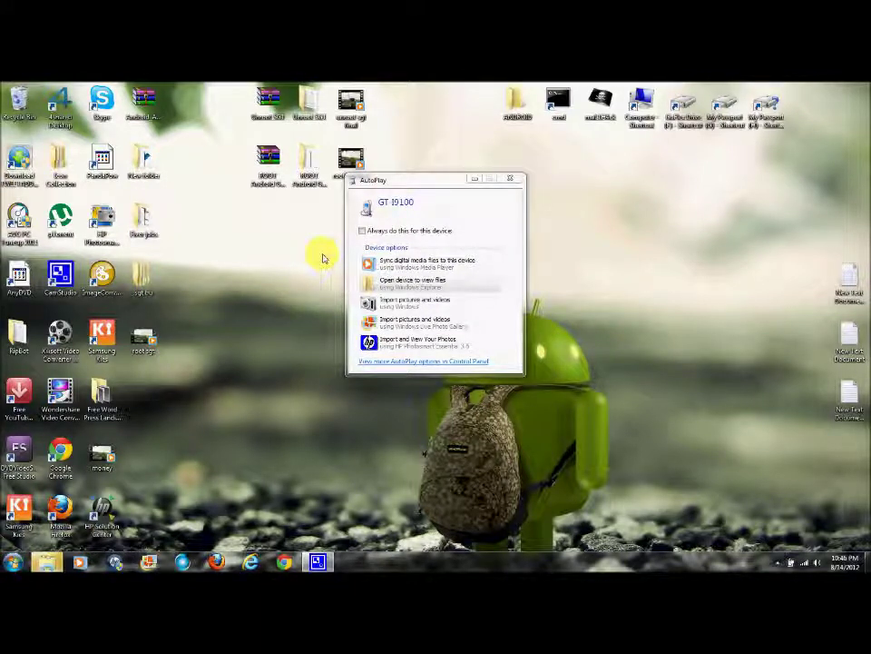
Step: Close the GT-I9100 AutoPlay prompt and open the ANDROID folder
{"action": "left_click_drag", "start_coordinate": [388, 185], "coordinate": [407, 176]}
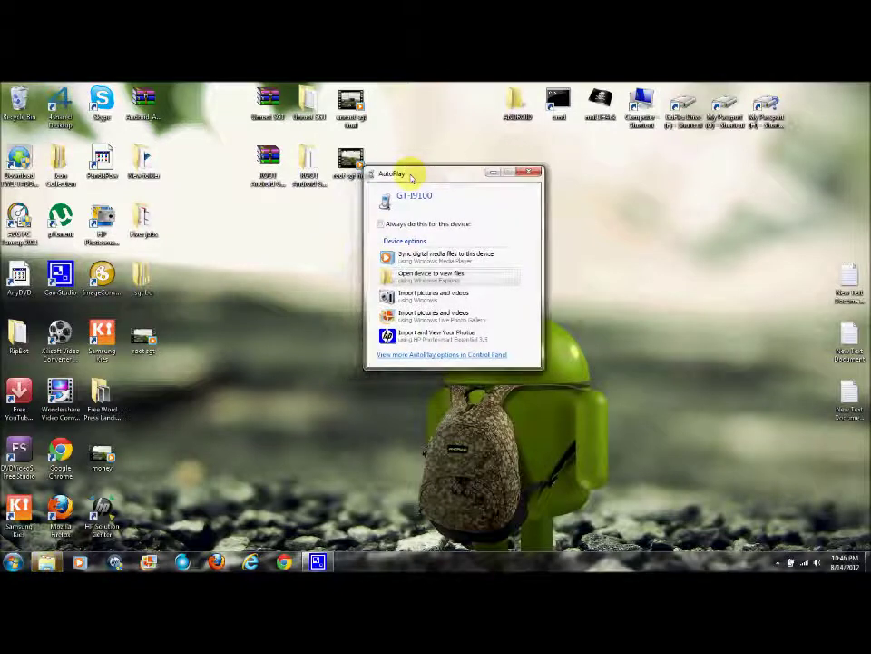
{"action": "left_click", "coordinate": [532, 172]}
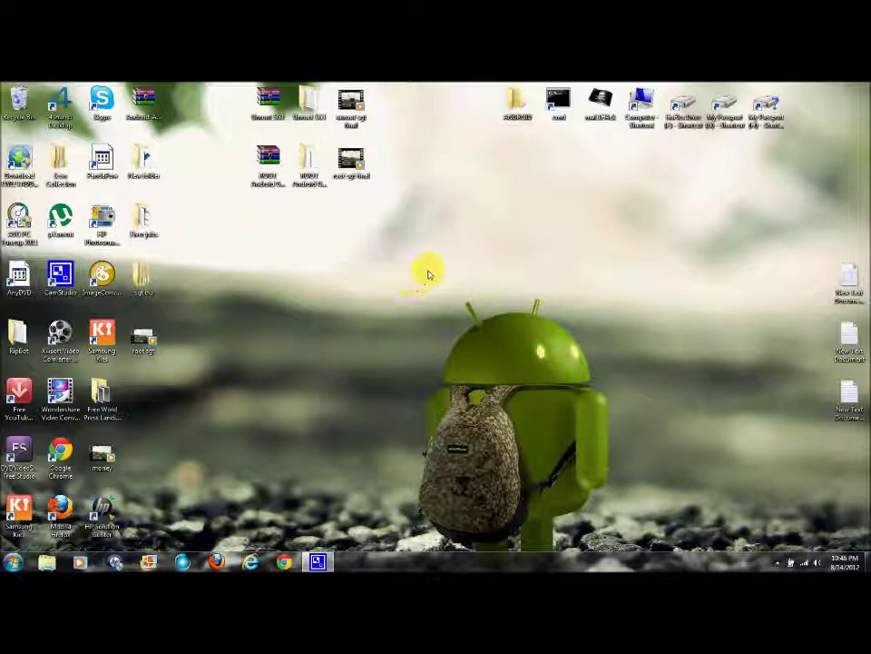
{"action": "double_click", "coordinate": [516, 102]}
Step: Browse into Galaxy Tab Files > Galaxy Tab P1 Roms and open the aokp_p1_build-40 folder
{"action": "left_click_drag", "start_coordinate": [490, 113], "coordinate": [471, 114]}
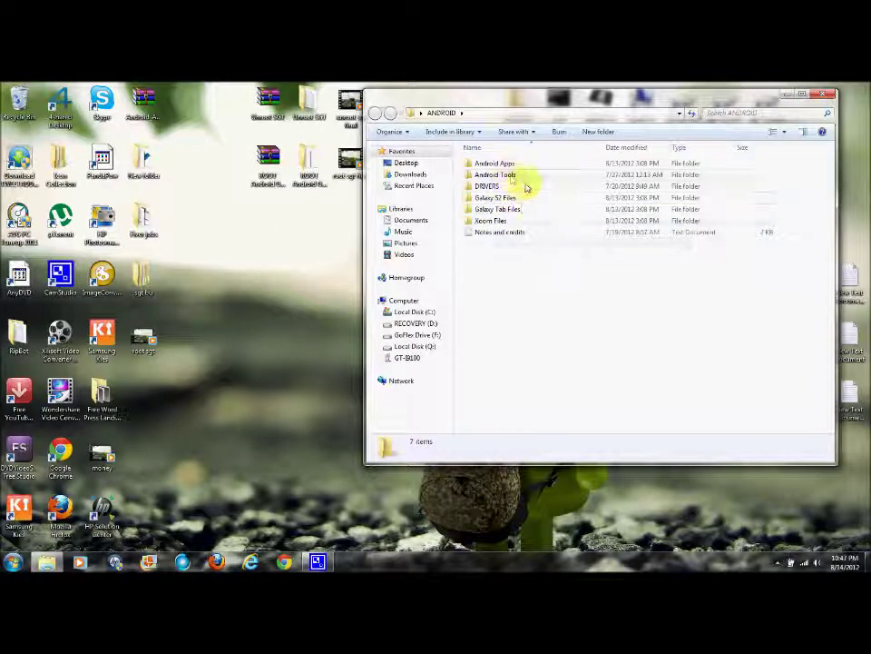
{"action": "double_click", "coordinate": [500, 209]}
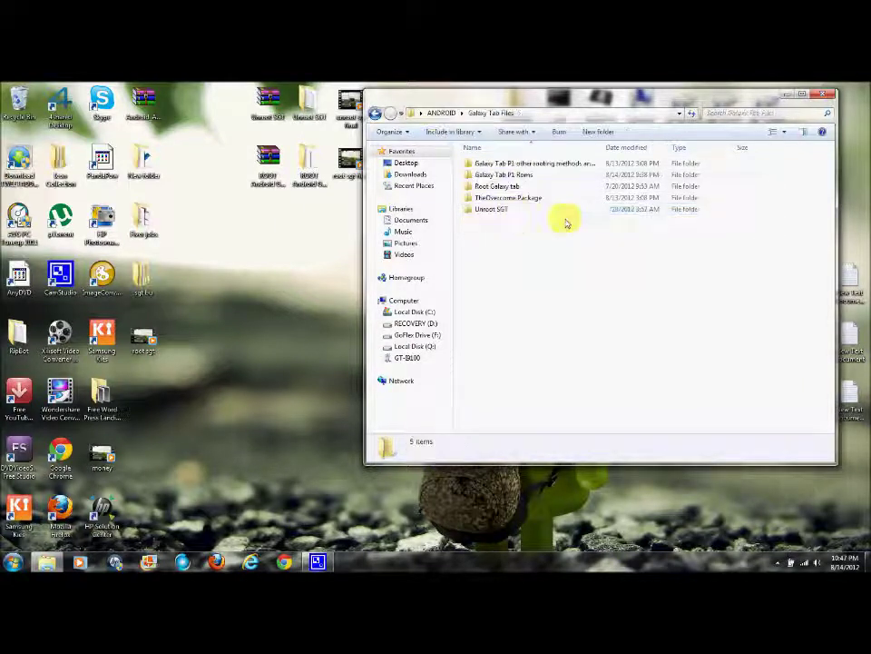
{"action": "double_click", "coordinate": [522, 176]}
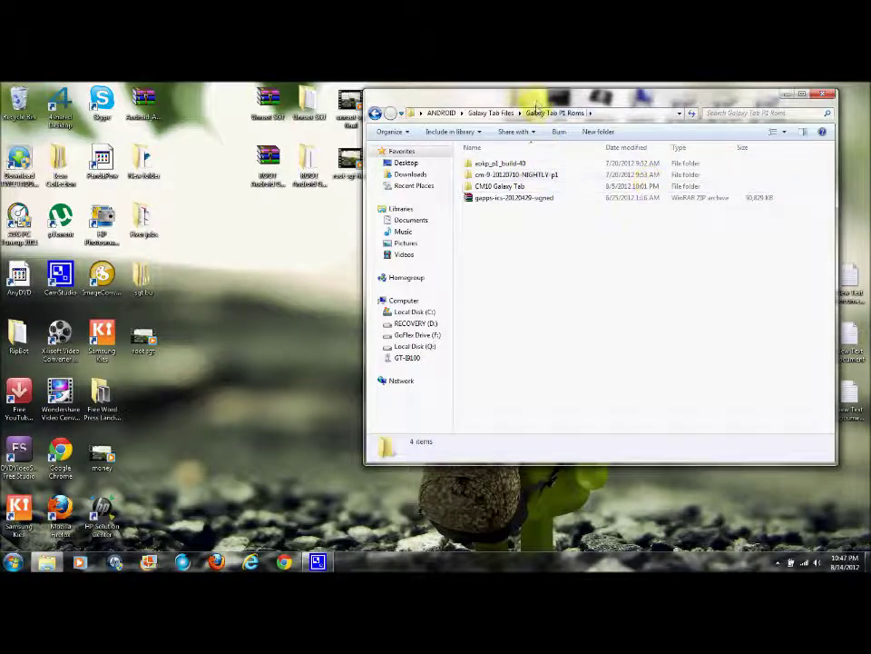
{"action": "left_click_drag", "start_coordinate": [535, 100], "coordinate": [558, 94]}
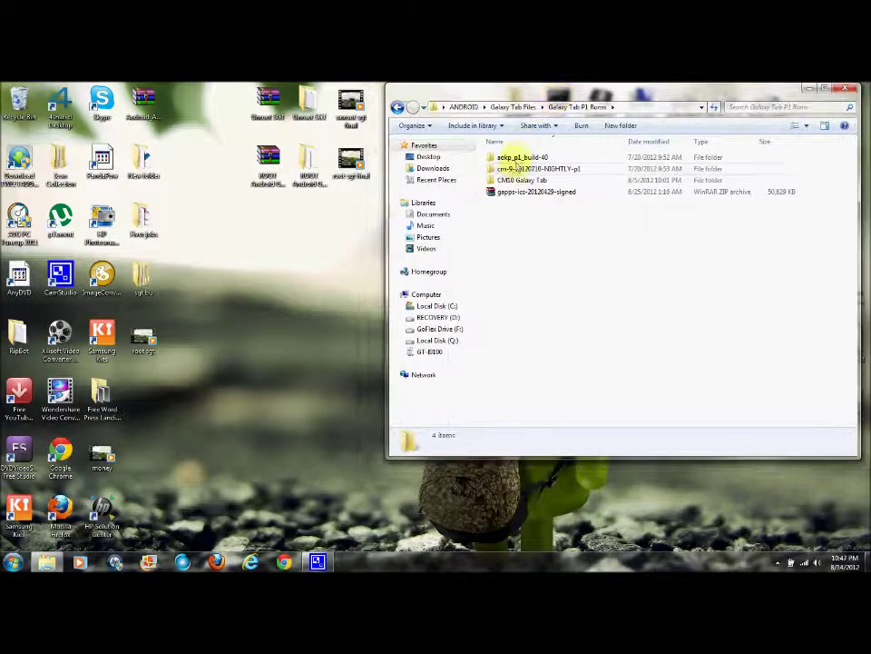
{"action": "double_click", "coordinate": [520, 158]}
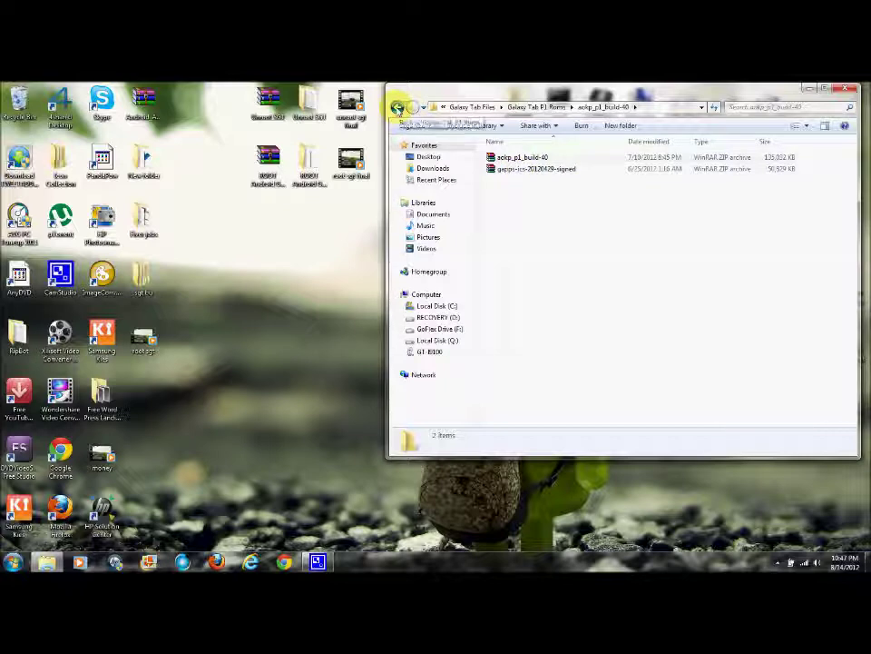
Step: Check the cm-9 nightly folder and its ReadMe download links, then return to the Roms list
{"action": "left_click", "coordinate": [397, 108]}
{"action": "left_click", "coordinate": [556, 173]}
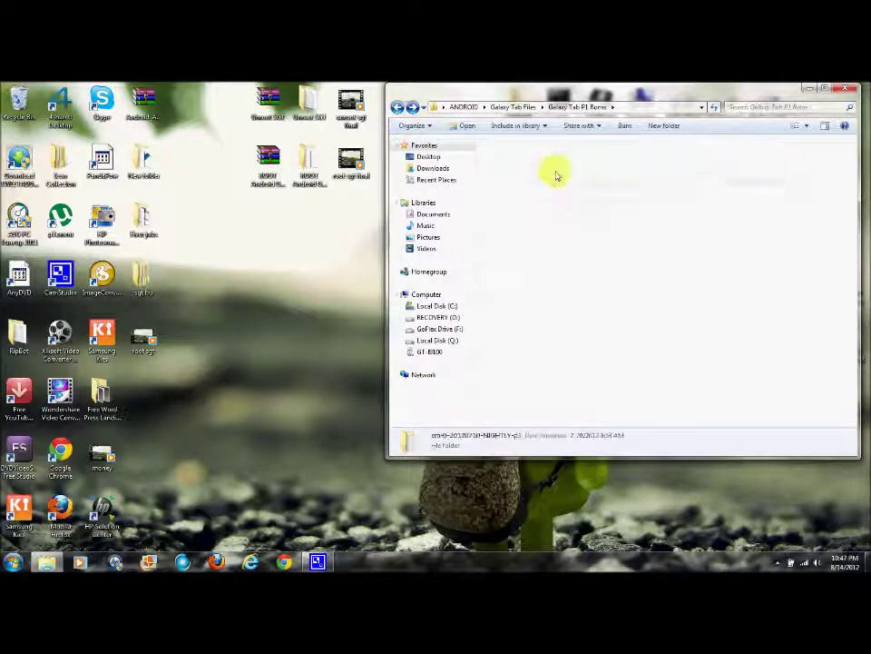
{"action": "double_click", "coordinate": [557, 175]}
{"action": "double_click", "coordinate": [504, 192]}
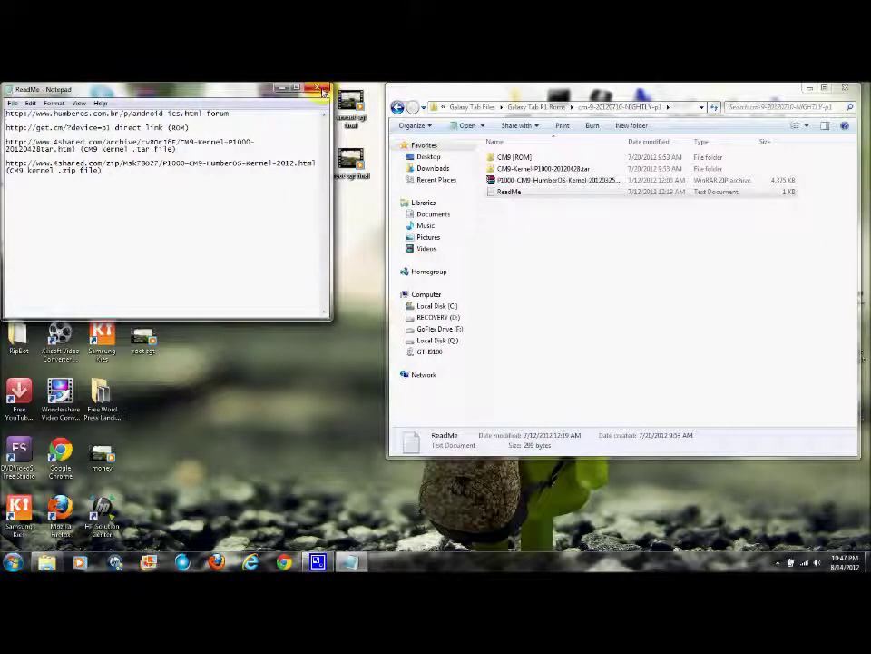
{"action": "left_click", "coordinate": [323, 92]}
{"action": "left_click", "coordinate": [397, 107]}
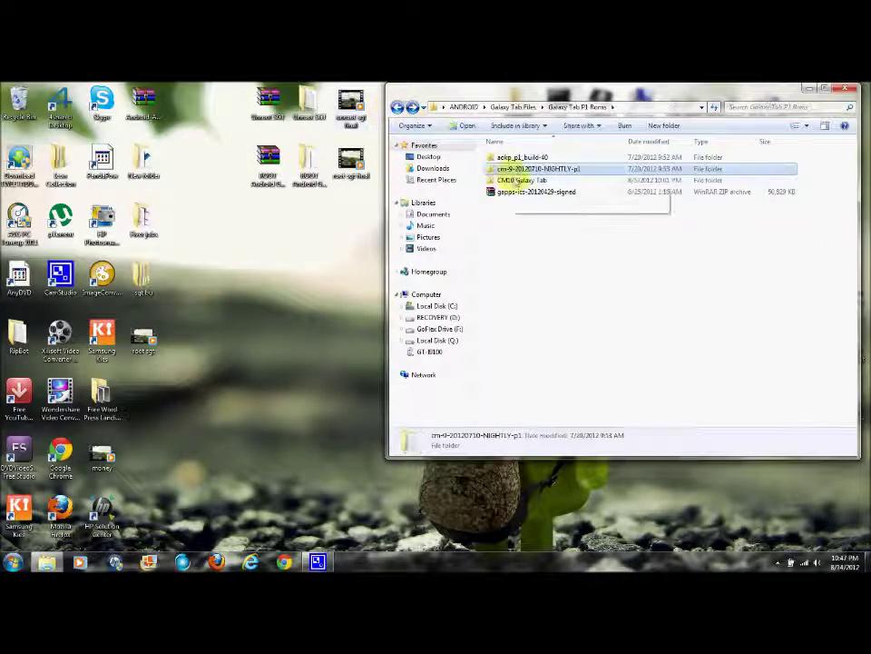
Step: Review the CM10 ReadMe and the aokp_p1_build-40 archive, ending back in Galaxy Tab P1 Roms
{"action": "double_click", "coordinate": [519, 179]}
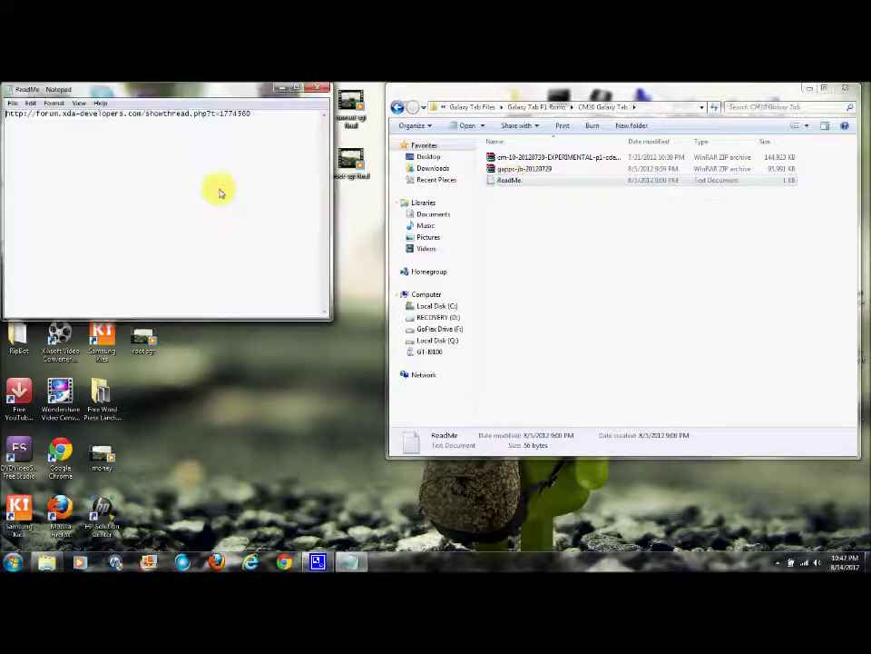
{"action": "left_click", "coordinate": [320, 88]}
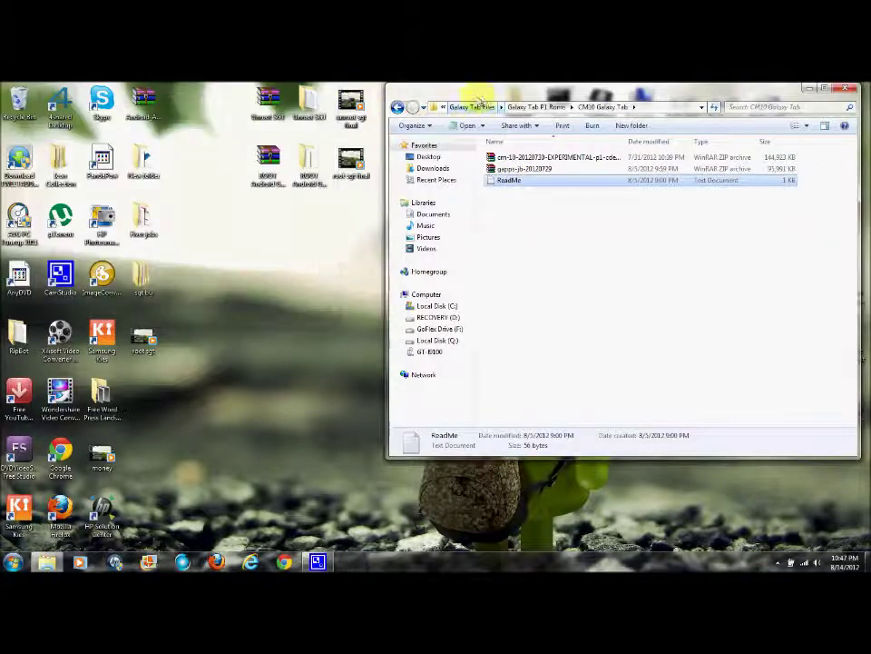
{"action": "left_click", "coordinate": [397, 108]}
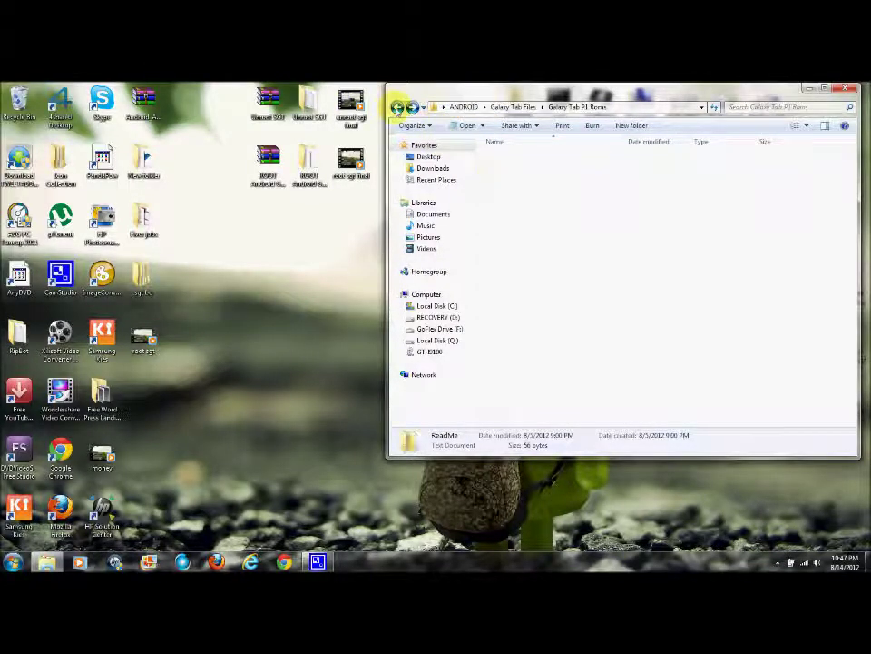
{"action": "double_click", "coordinate": [527, 158]}
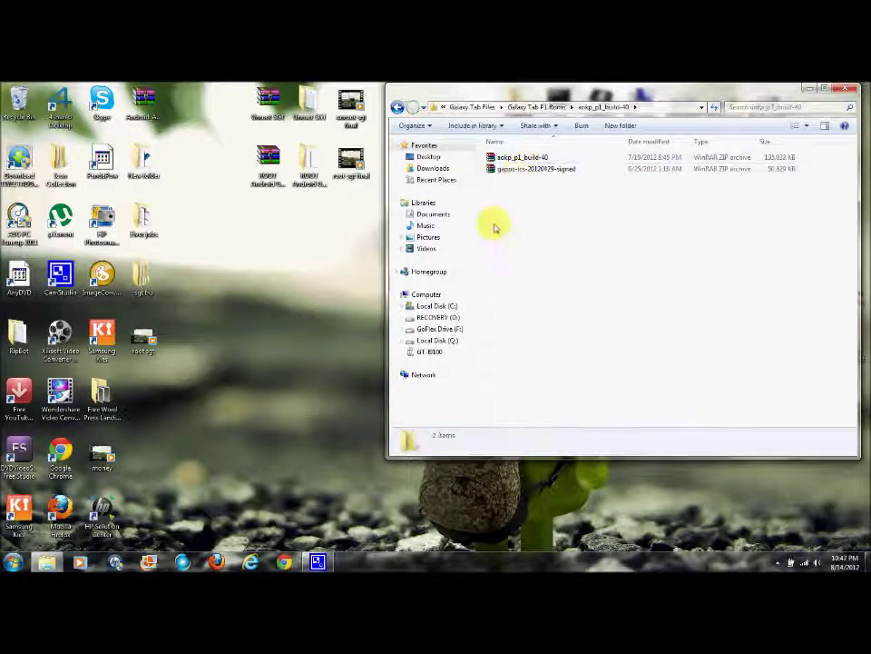
{"action": "left_click", "coordinate": [518, 169]}
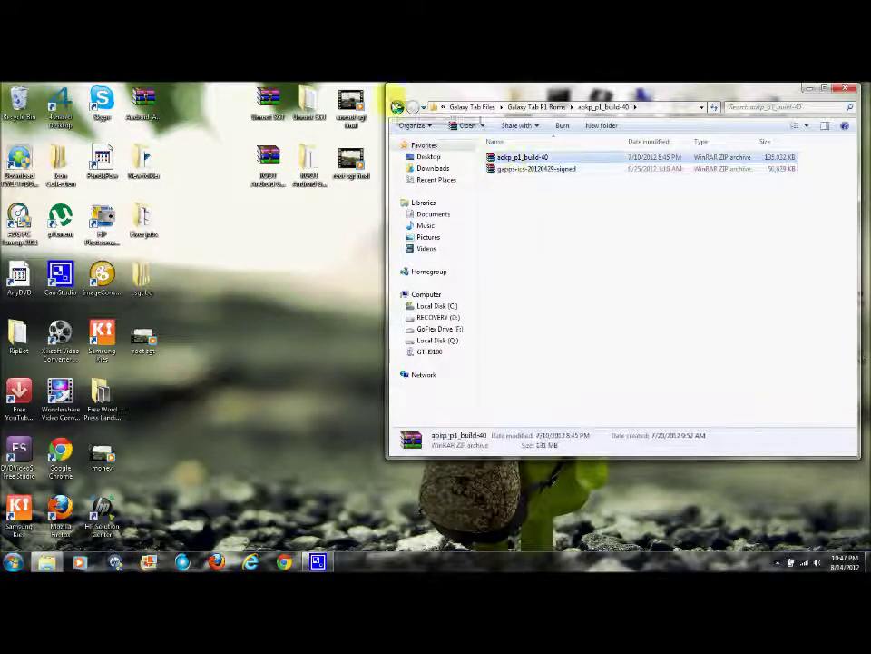
{"action": "left_click", "coordinate": [397, 107]}
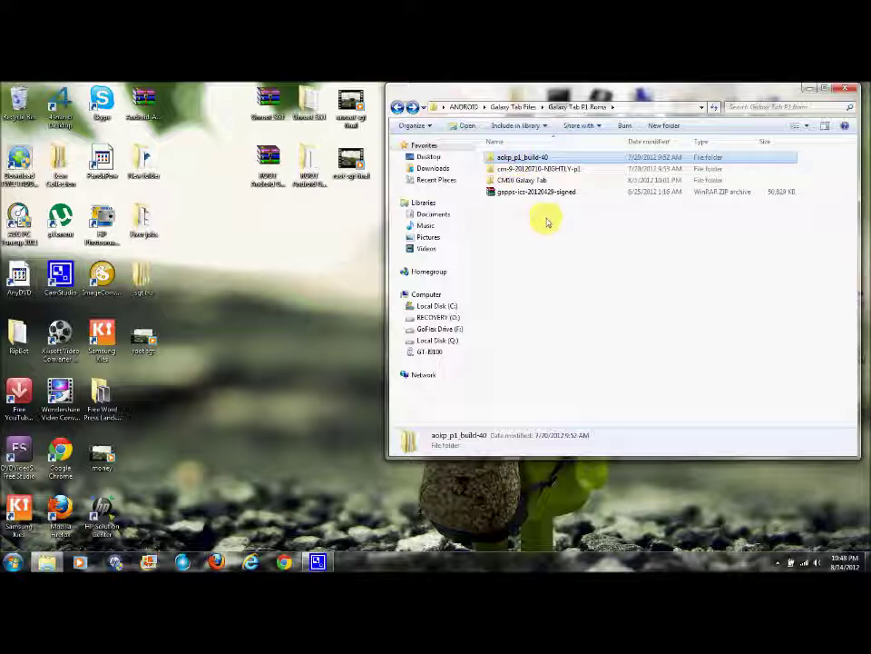
Step: Look into the CM10 Galaxy Tab folder, return, and select the desktop Computer shortcut
{"action": "double_click", "coordinate": [517, 180]}
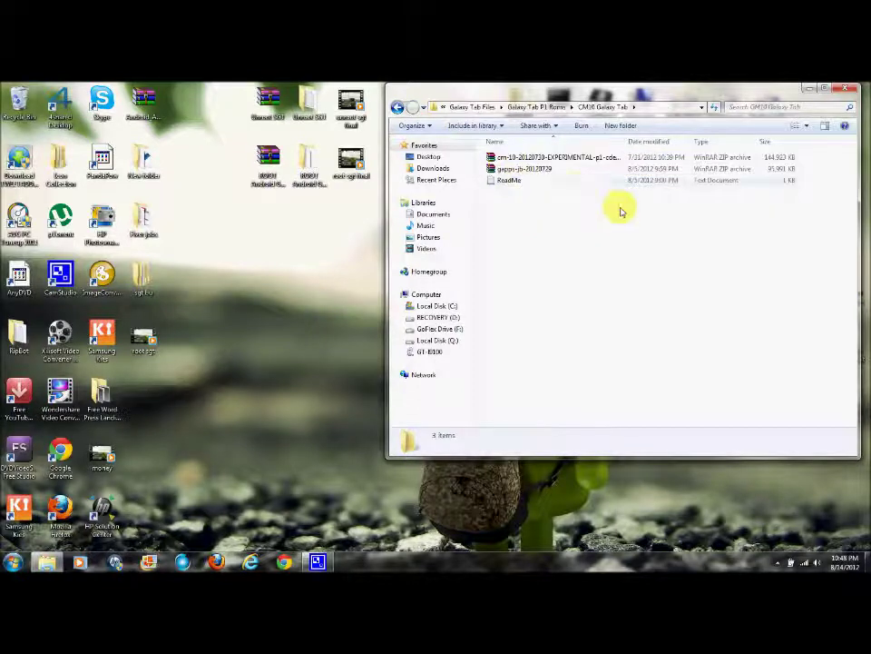
{"action": "left_click", "coordinate": [397, 108]}
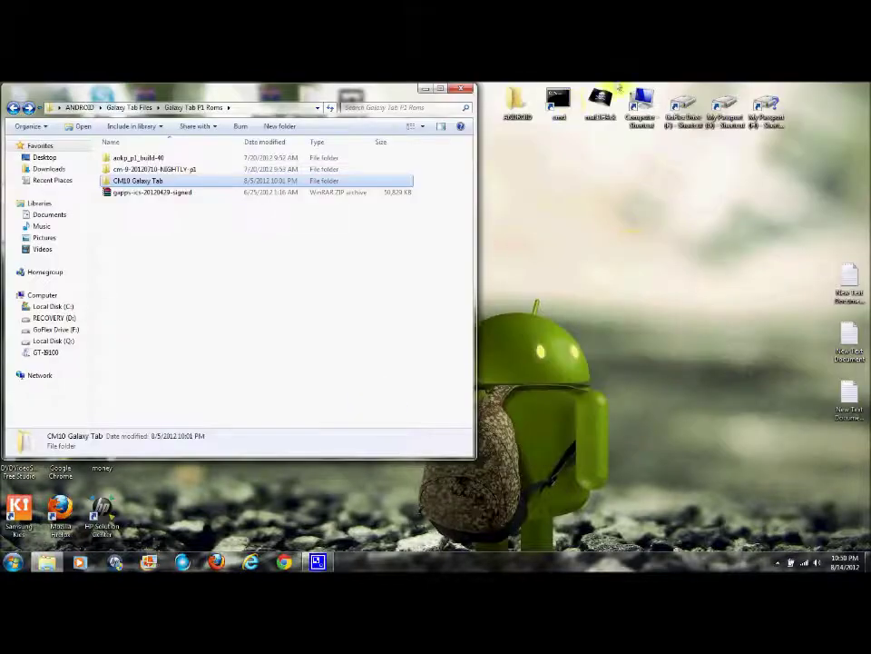
{"action": "left_click", "coordinate": [641, 105]}
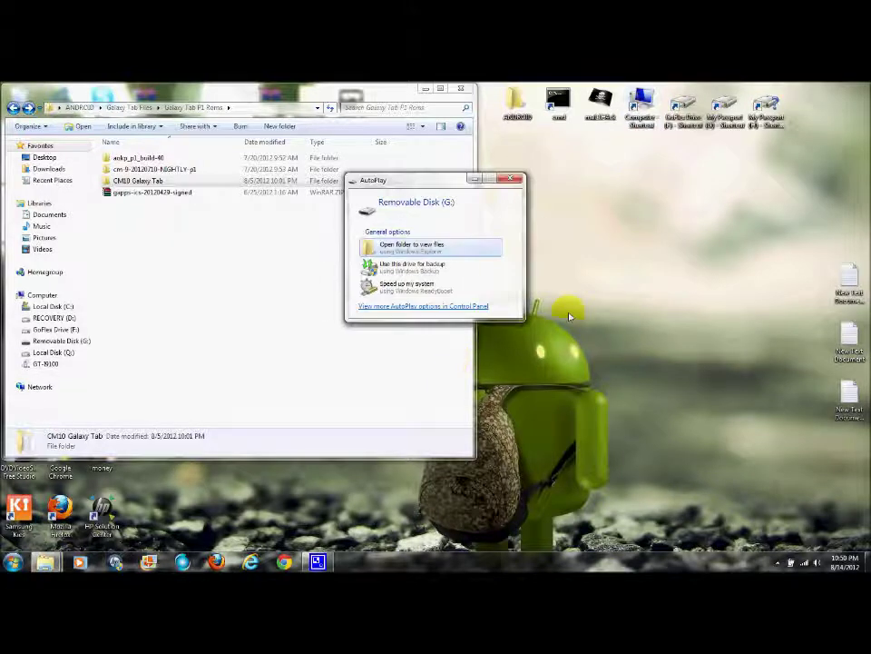
Step: Dismiss AutoPlay, open Removable Disk (G:), then open Removable Disk (K:) from Computer
{"action": "left_click", "coordinate": [511, 182]}
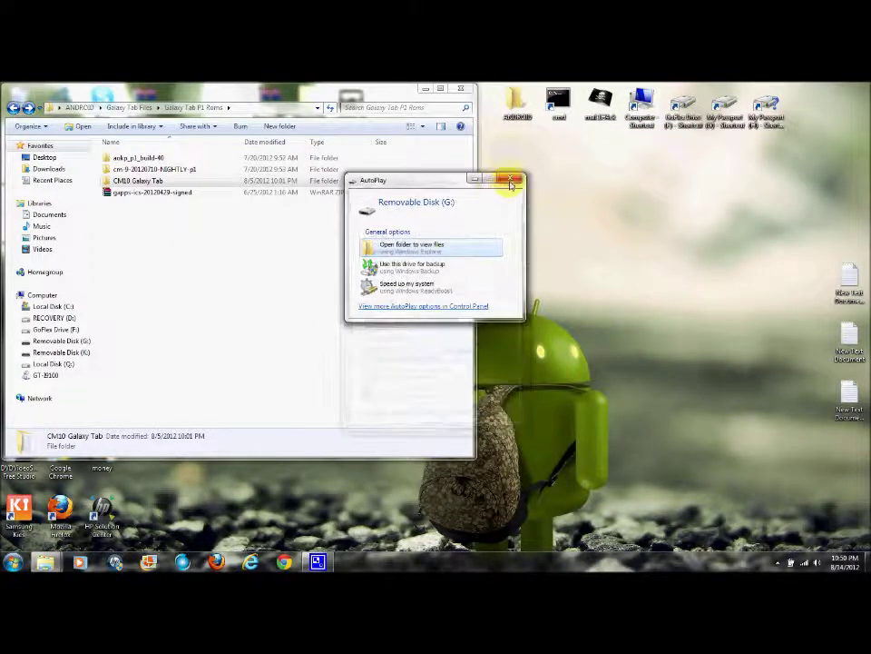
{"action": "key", "text": "Return"}
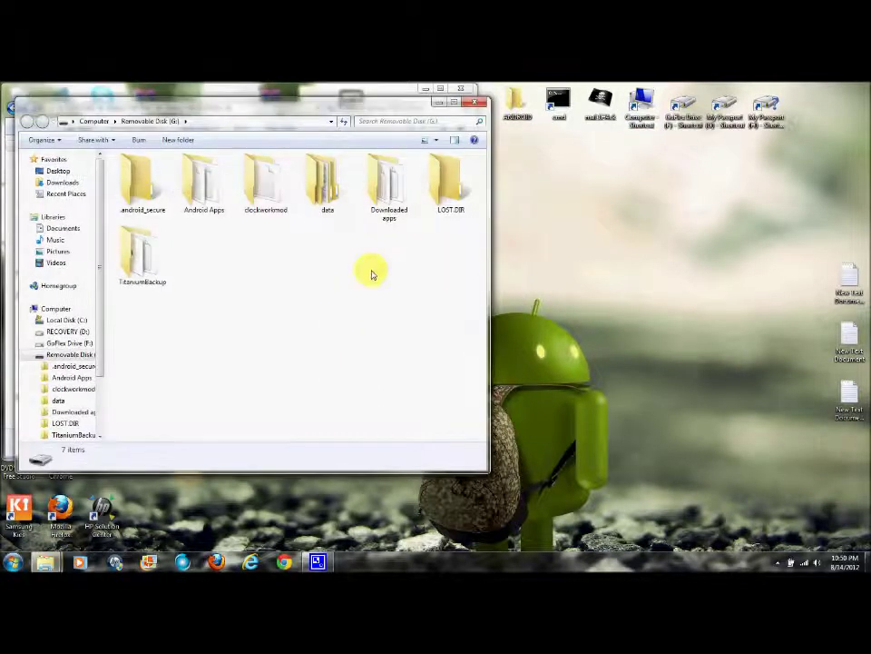
{"action": "double_click", "coordinate": [640, 102]}
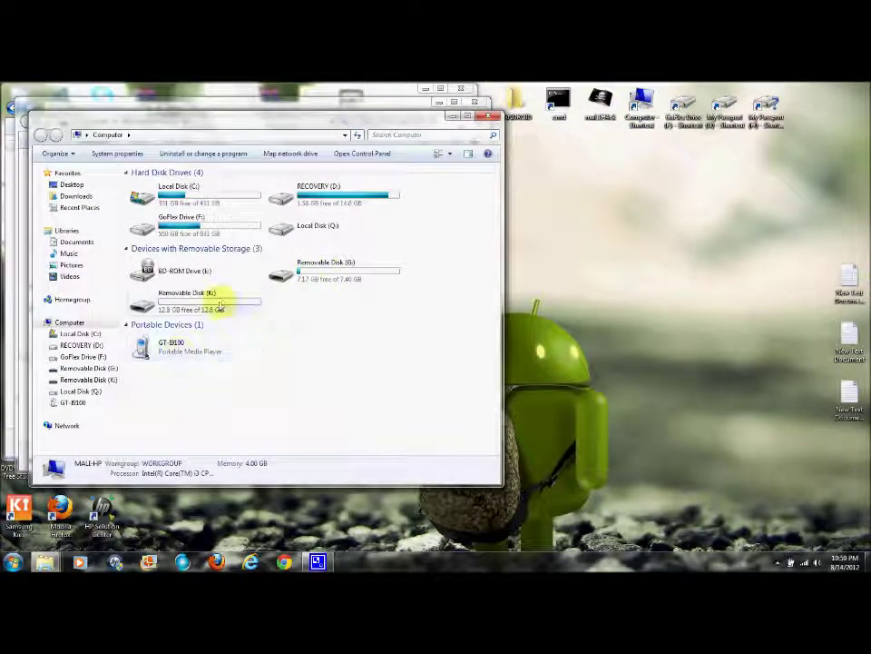
{"action": "double_click", "coordinate": [219, 306]}
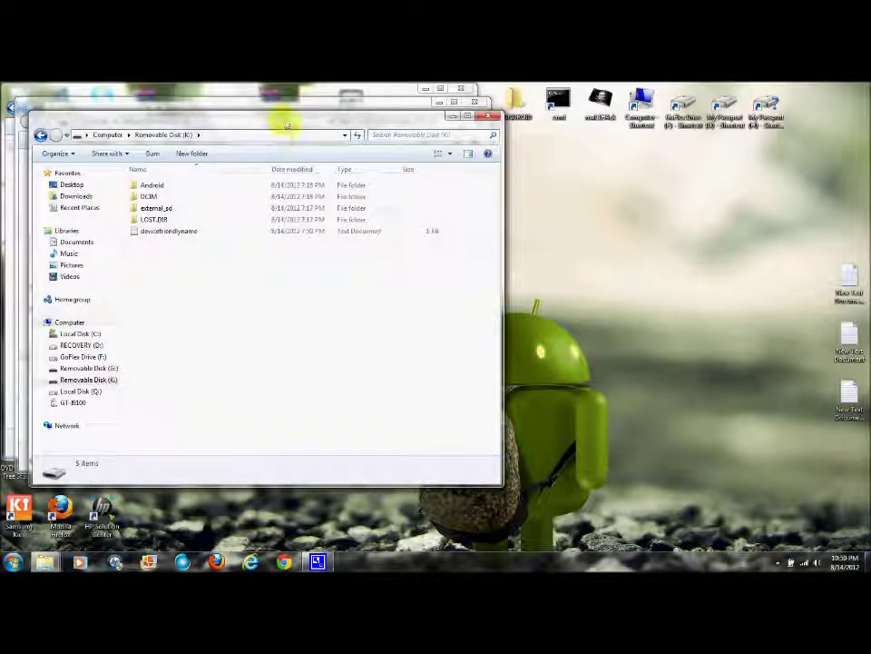
{"action": "left_click_drag", "start_coordinate": [285, 128], "coordinate": [486, 186]}
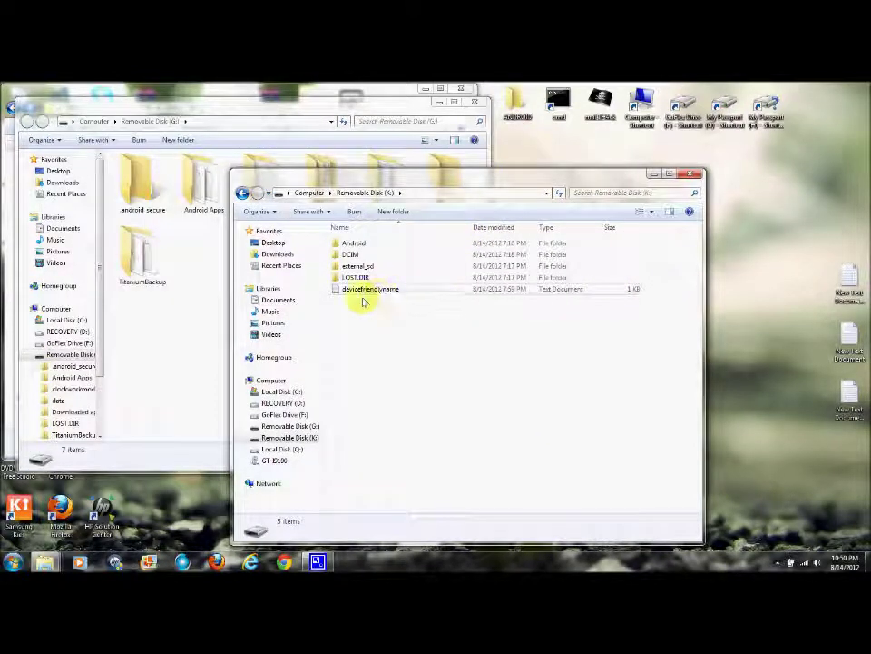
Step: Confirm the GT-P1000 name in devicefriendlyname and close the Removable Disk (G:) window
{"action": "double_click", "coordinate": [352, 288]}
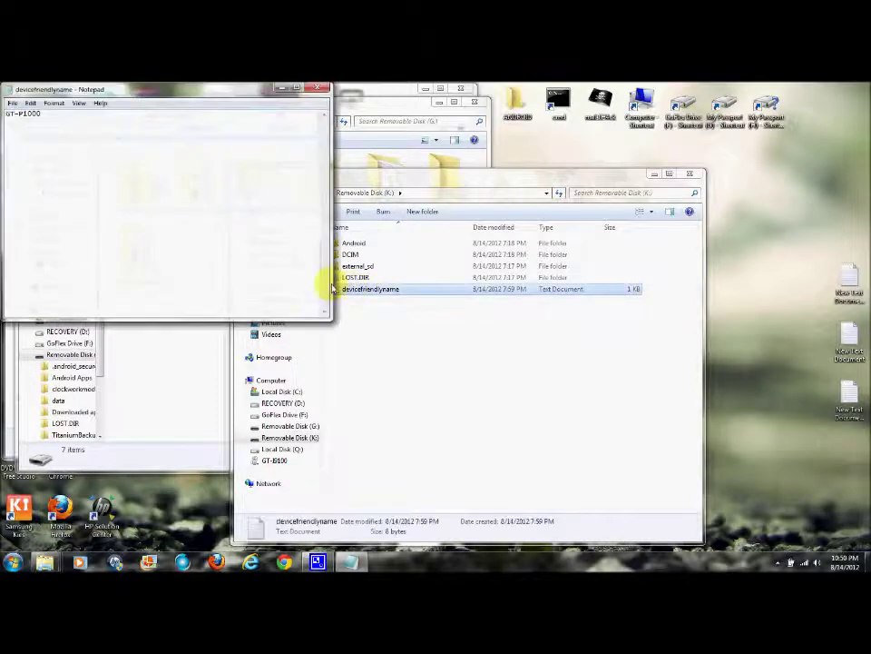
{"action": "left_click", "coordinate": [318, 88]}
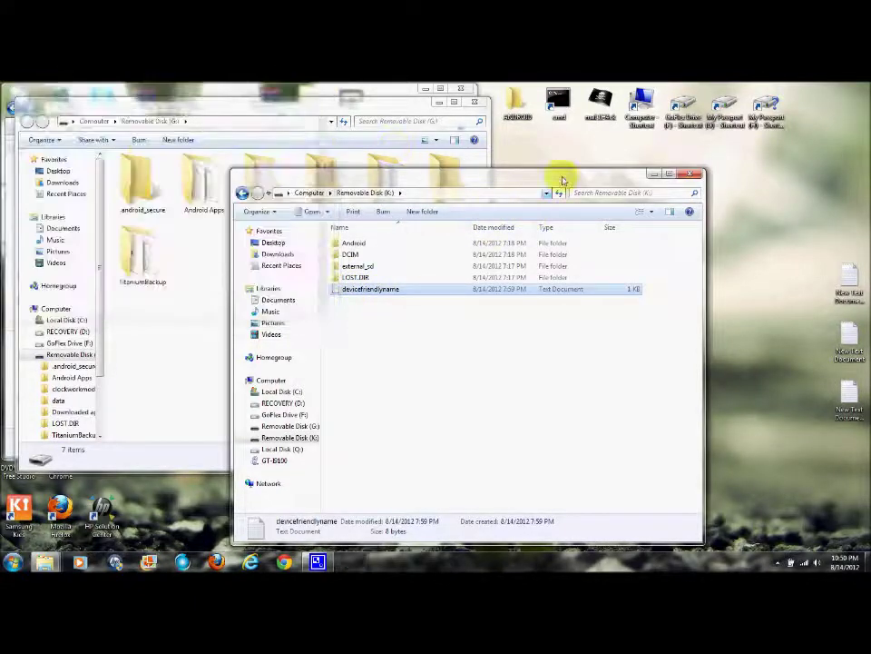
{"action": "left_click", "coordinate": [286, 91]}
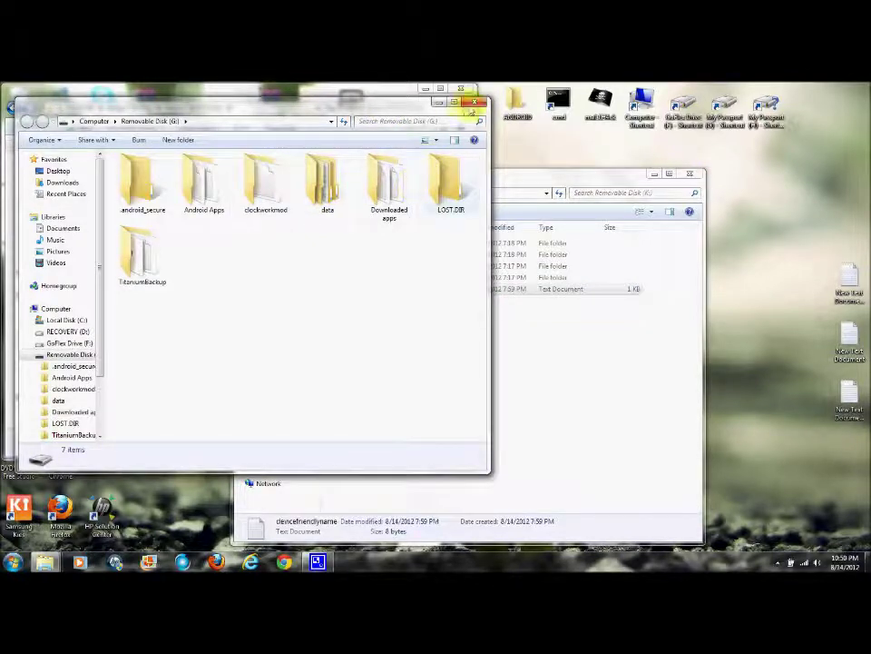
{"action": "left_click", "coordinate": [473, 101]}
Step: Create a new folder named 'Roms' on Removable Disk (K:)
{"action": "left_click_drag", "start_coordinate": [478, 183], "coordinate": [549, 160]}
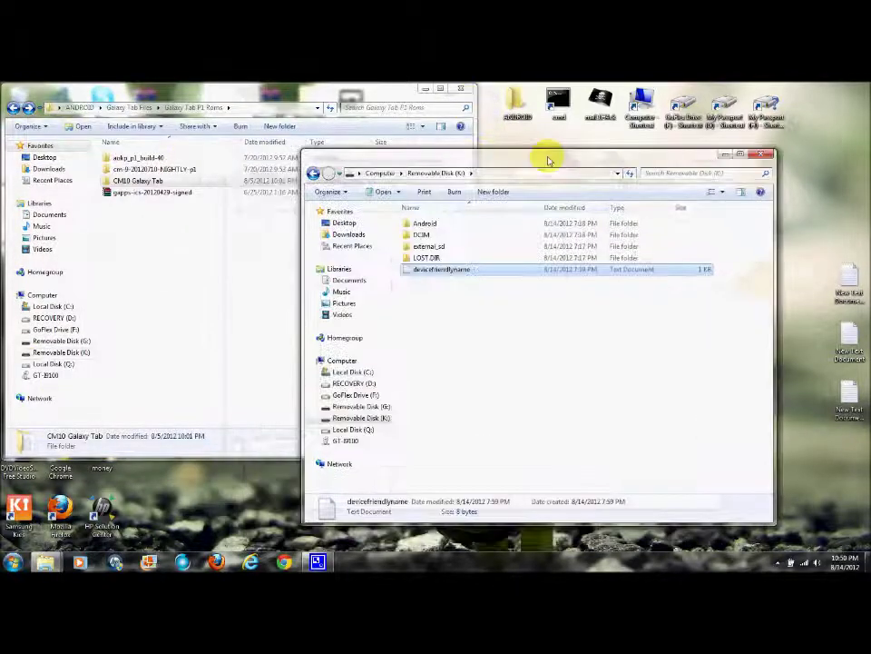
{"action": "left_click", "coordinate": [493, 191]}
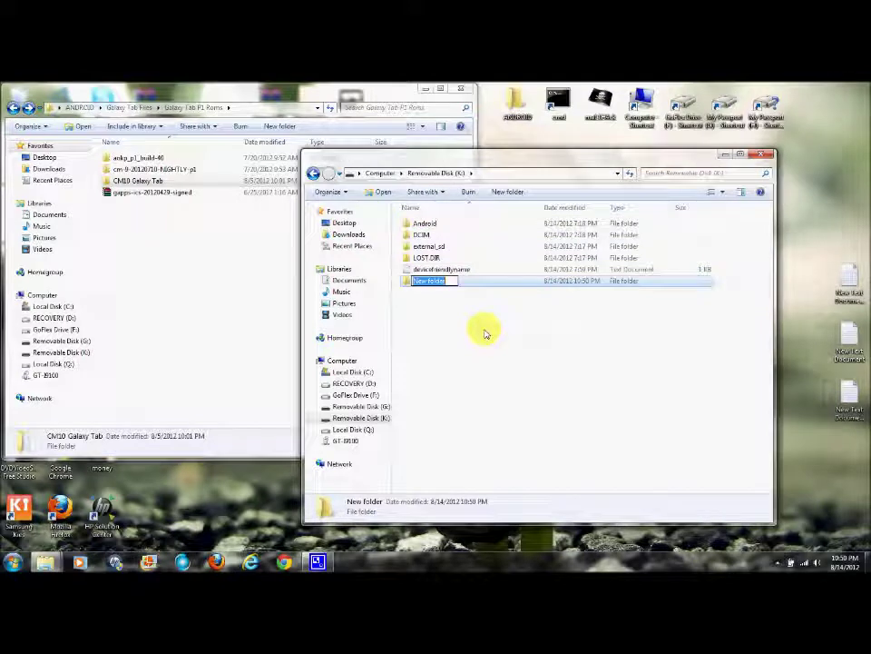
{"action": "type", "text": "Rom"}
{"action": "type", "text": "s"}
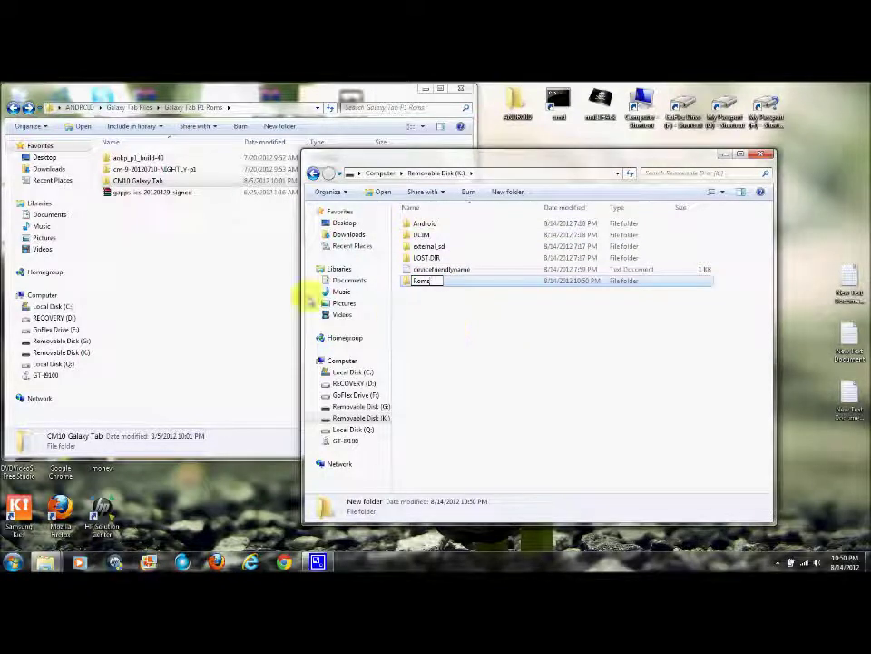
{"action": "left_click", "coordinate": [273, 276]}
Step: Copy the aokp, cm-9 and CM10 ROM folders into Roms and minimize both windows
{"action": "left_click", "coordinate": [560, 361]}
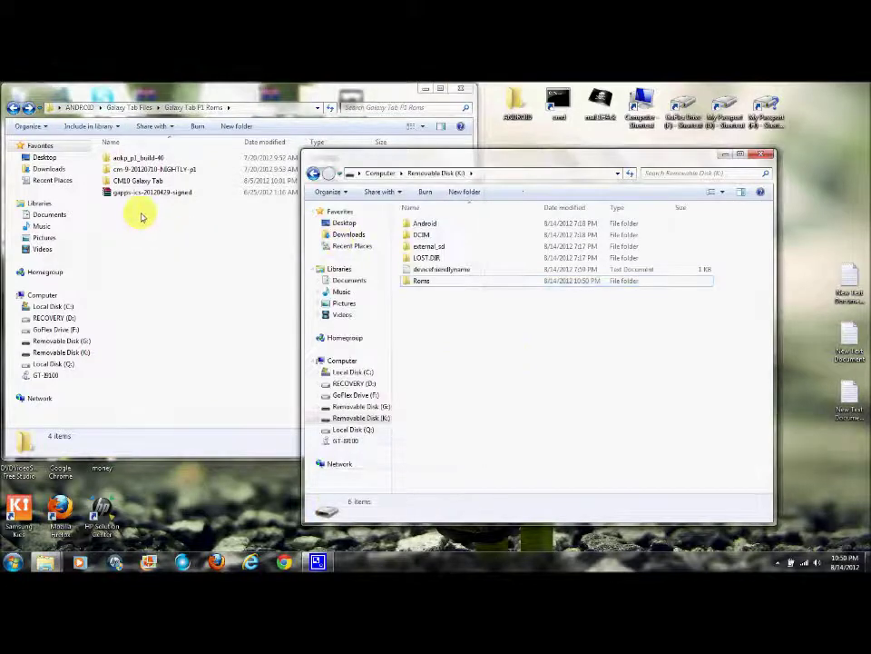
{"action": "left_click", "coordinate": [138, 181]}
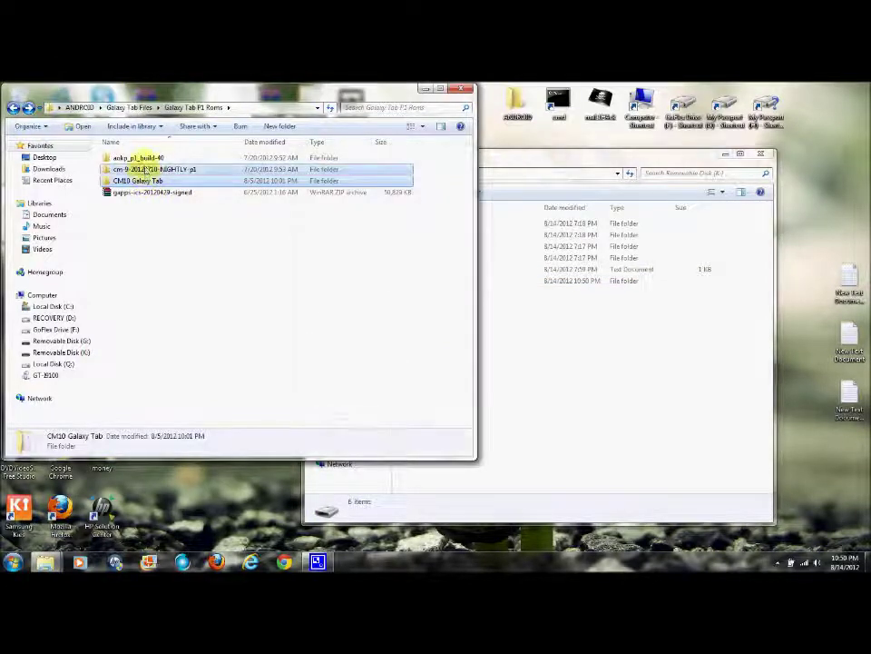
{"action": "left_click", "coordinate": [145, 157], "text": "shift"}
{"action": "left_click_drag", "start_coordinate": [575, 160], "coordinate": [635, 101]}
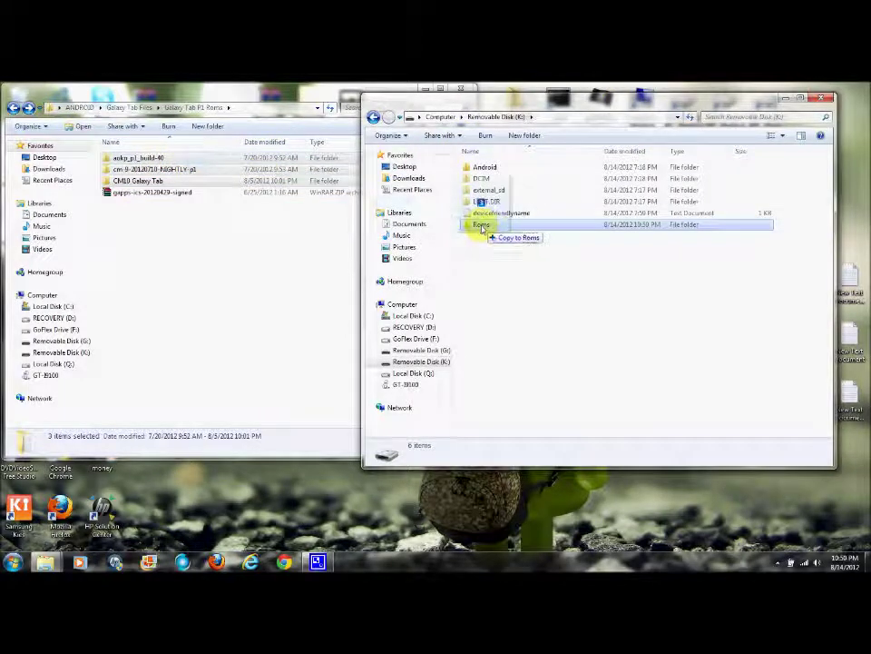
{"action": "left_click_drag", "start_coordinate": [157, 159], "coordinate": [483, 224]}
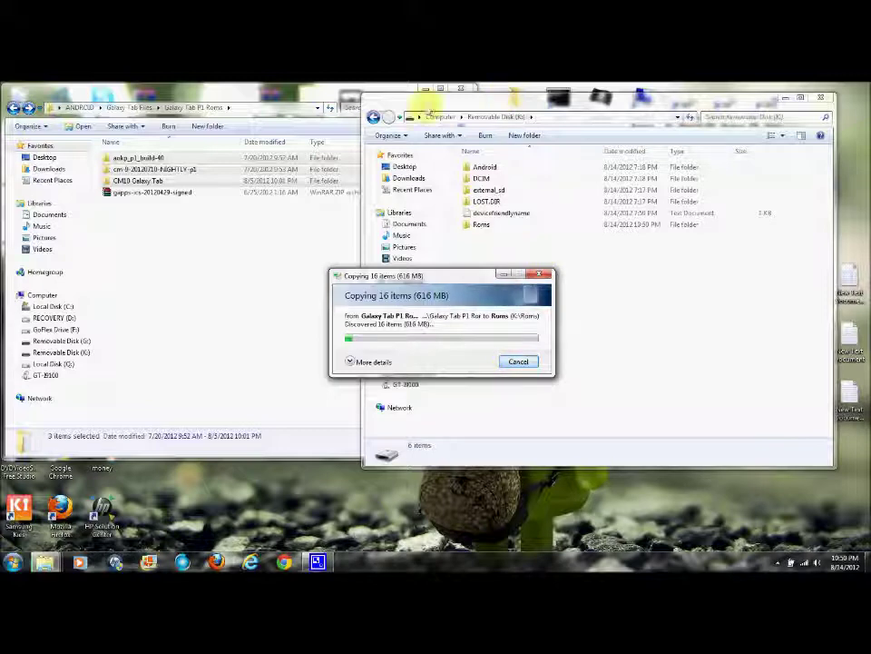
{"action": "left_click", "coordinate": [786, 98]}
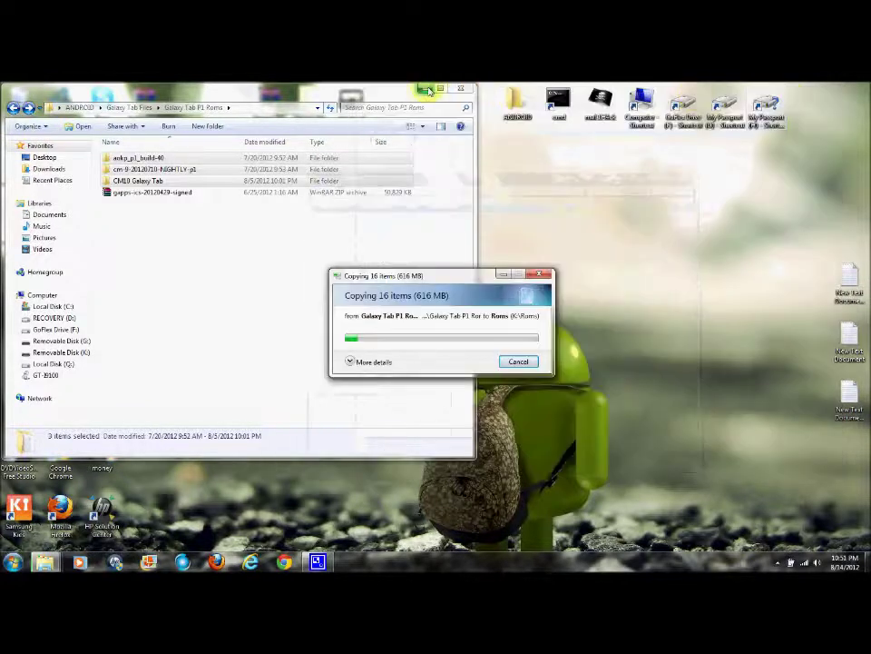
{"action": "left_click", "coordinate": [427, 89]}
{"action": "mouse_move", "coordinate": [490, 274]}
{"action": "left_mouse_down"}
{"action": "mouse_move", "coordinate": [331, 188]}
{"action": "mouse_move", "coordinate": [121, 100]}
{"action": "left_mouse_up"}
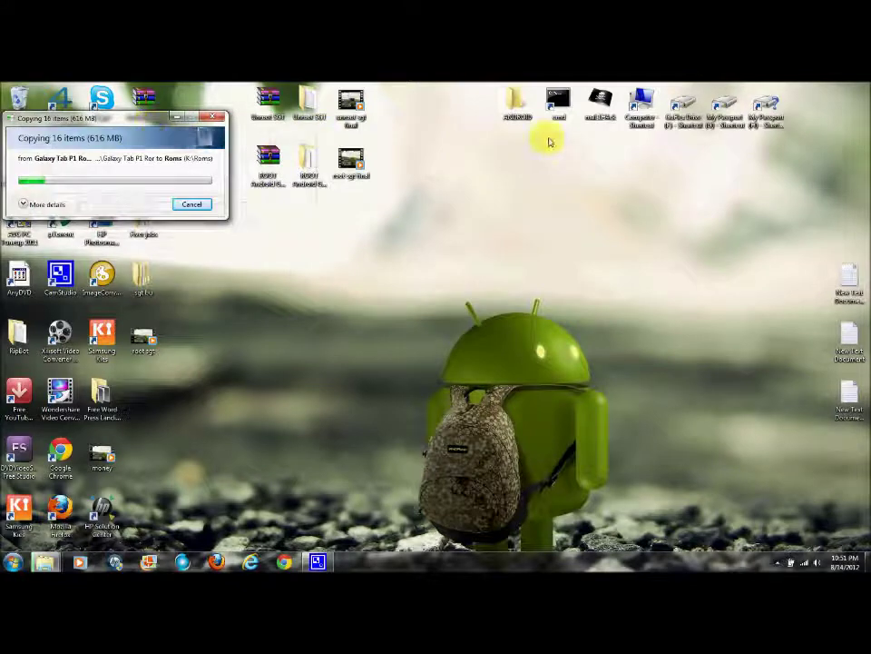
Step: Open ANDROID > Galaxy Tab Files > TheOvercome Package and view the Wipe (ROM) archive's properties
{"action": "double_click", "coordinate": [516, 98]}
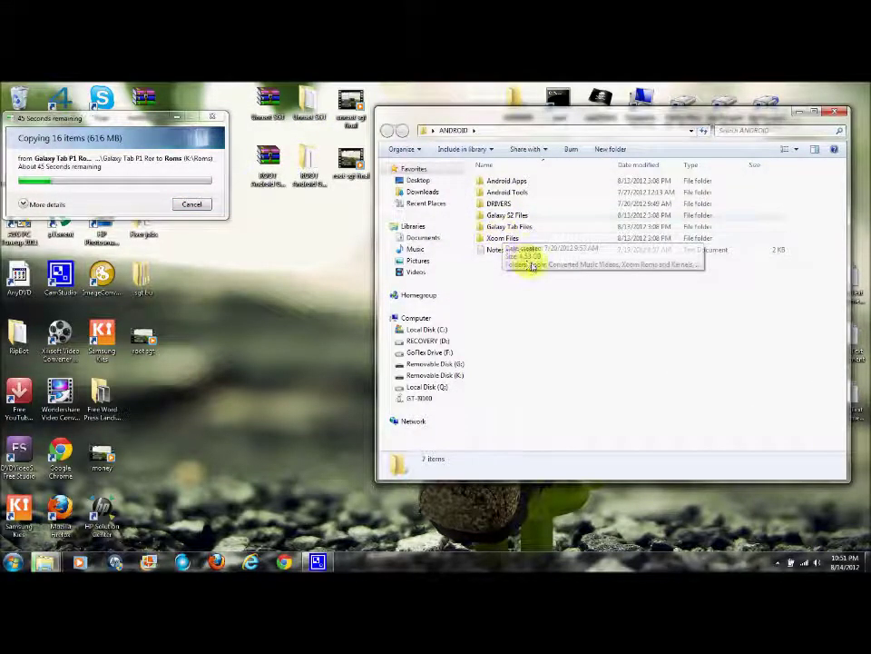
{"action": "double_click", "coordinate": [514, 226]}
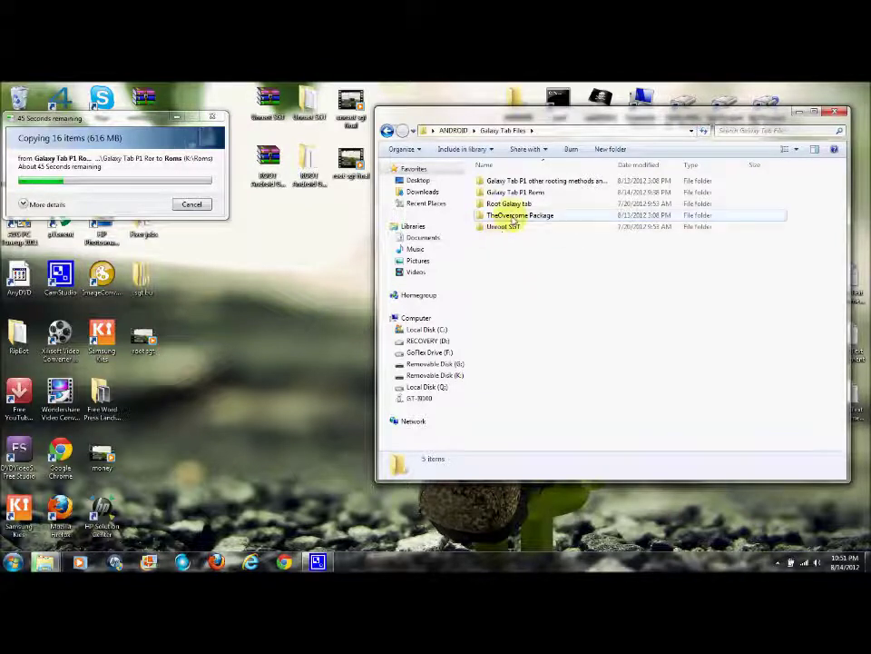
{"action": "double_click", "coordinate": [513, 216]}
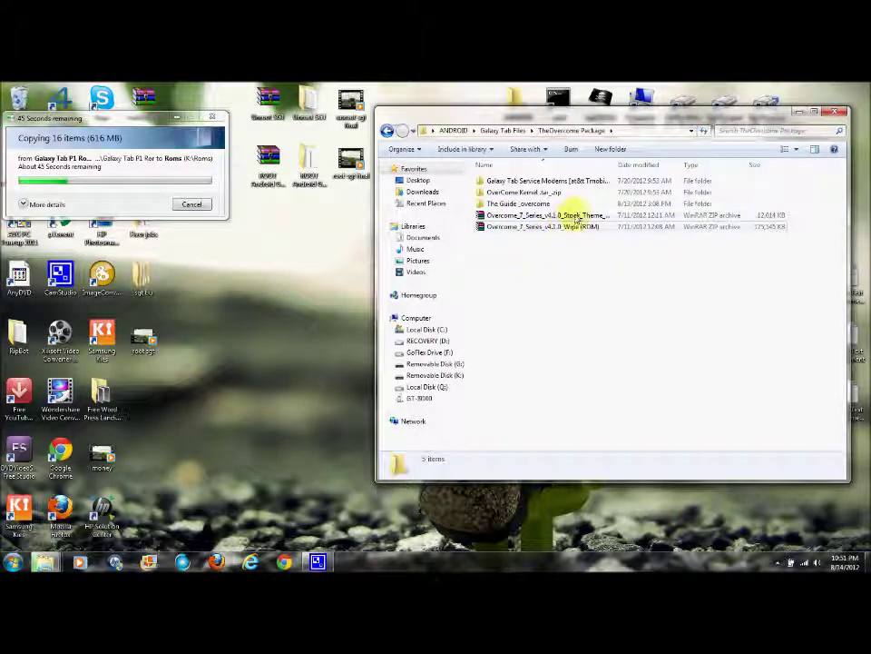
{"action": "left_click", "coordinate": [578, 217]}
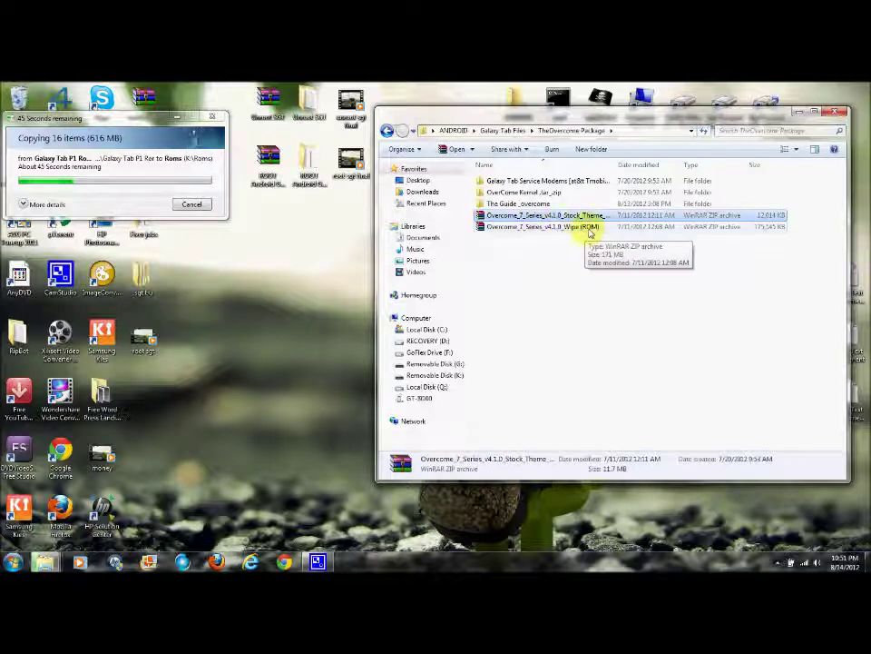
{"action": "left_click", "coordinate": [559, 227]}
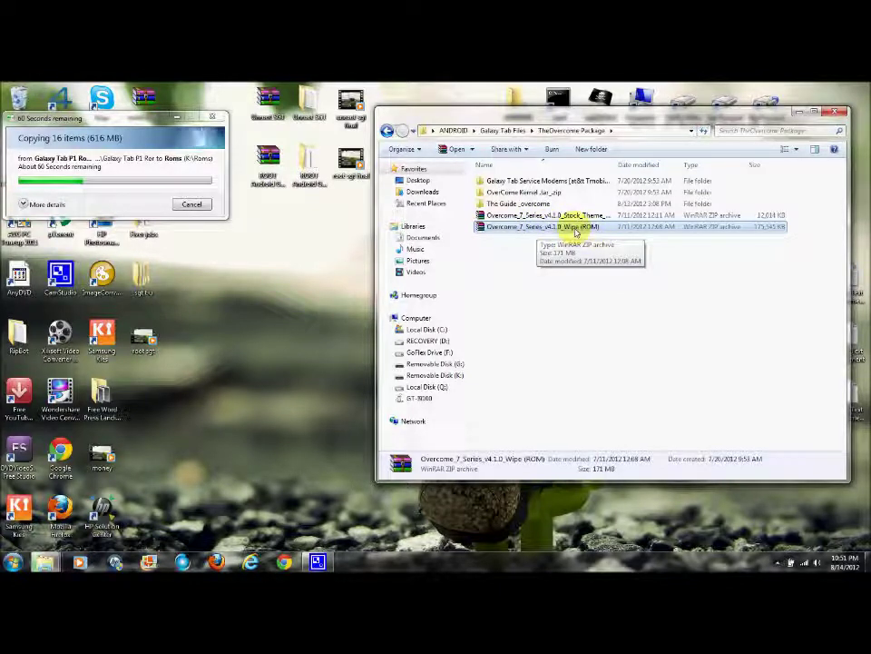
{"action": "right_click", "coordinate": [579, 229]}
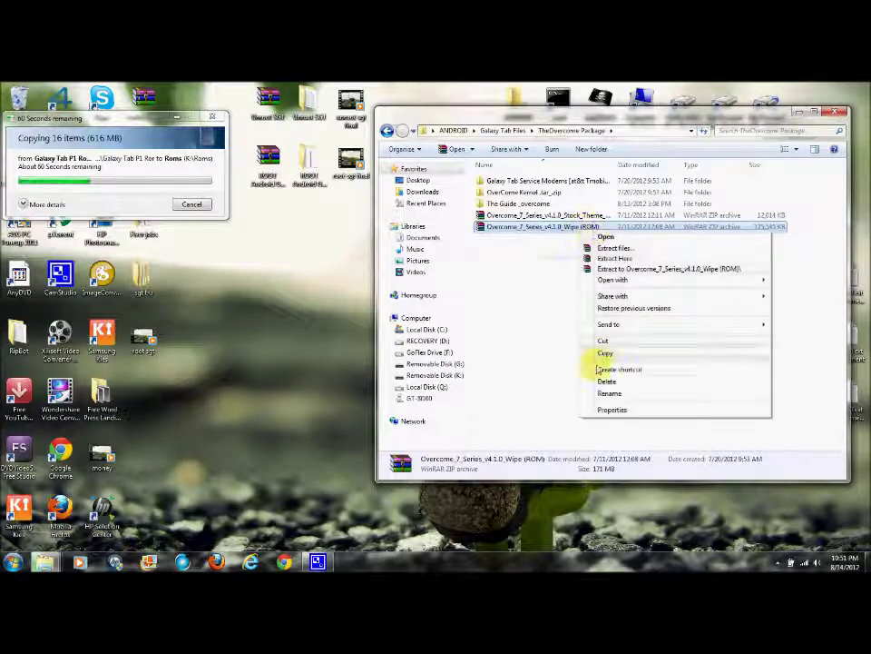
{"action": "left_click", "coordinate": [612, 411]}
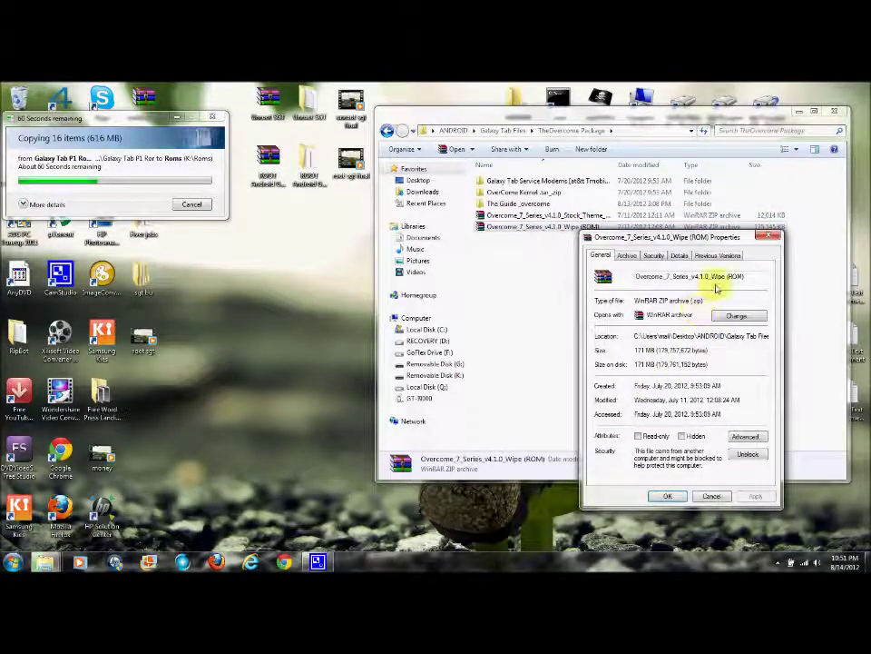
{"action": "left_click", "coordinate": [771, 239]}
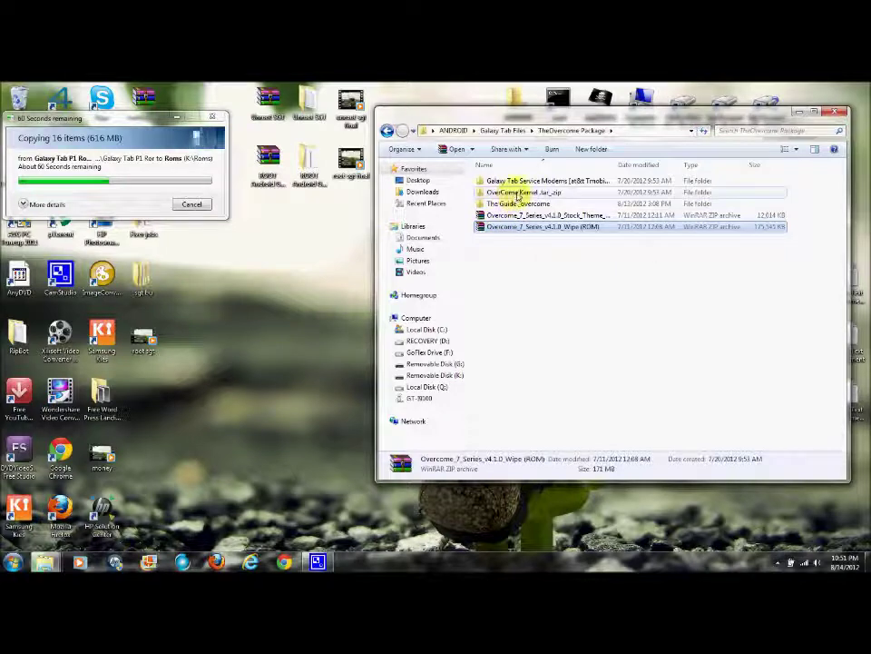
Step: Open the OverCome Kernel folder and select the Overcome_Kernel_v4.0.0 .tar archive
{"action": "double_click", "coordinate": [520, 194]}
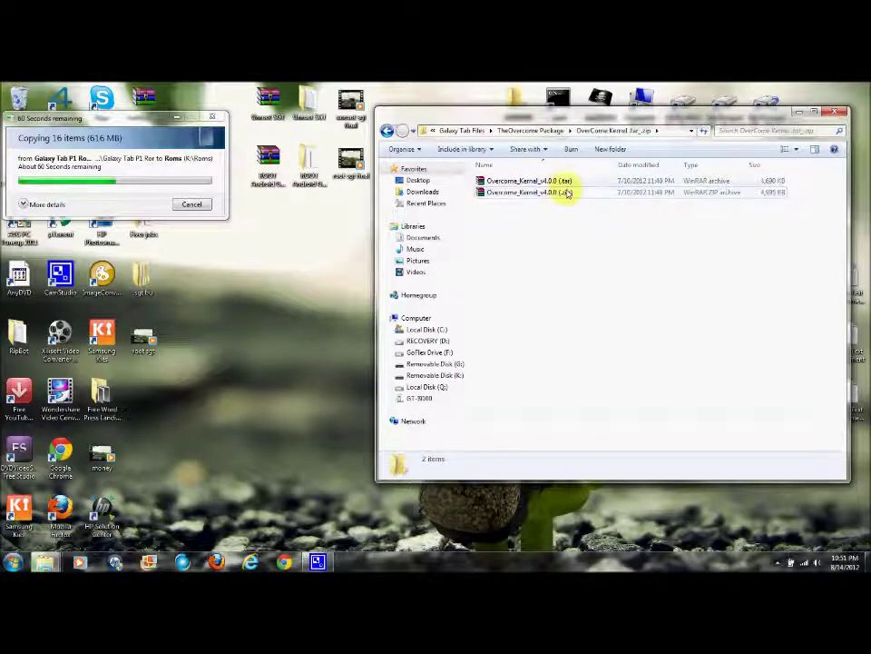
{"action": "mouse_move", "coordinate": [566, 119]}
{"action": "left_mouse_down"}
{"action": "mouse_move", "coordinate": [543, 171]}
{"action": "mouse_move", "coordinate": [531, 119]}
{"action": "left_mouse_up"}
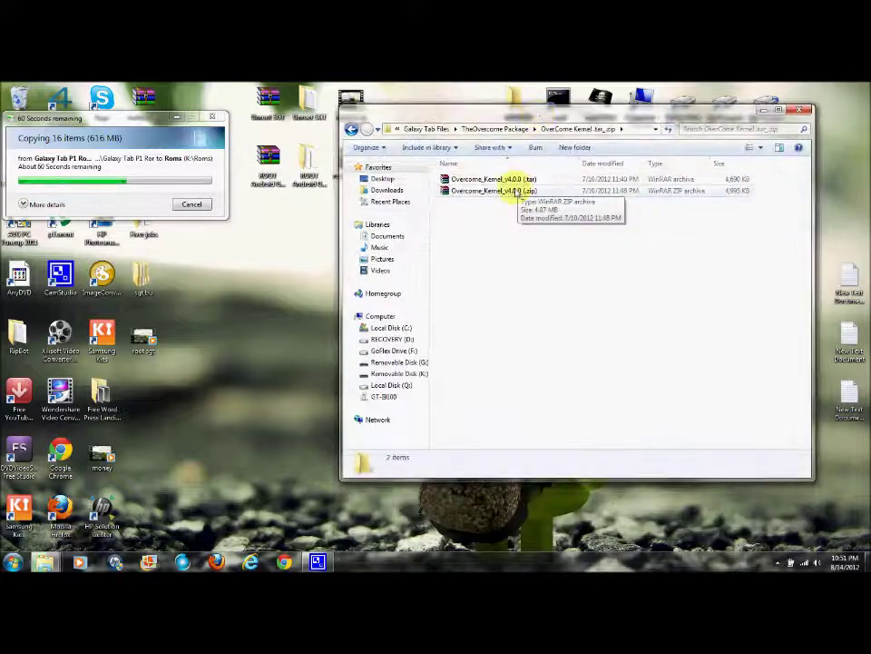
{"action": "left_click", "coordinate": [516, 193]}
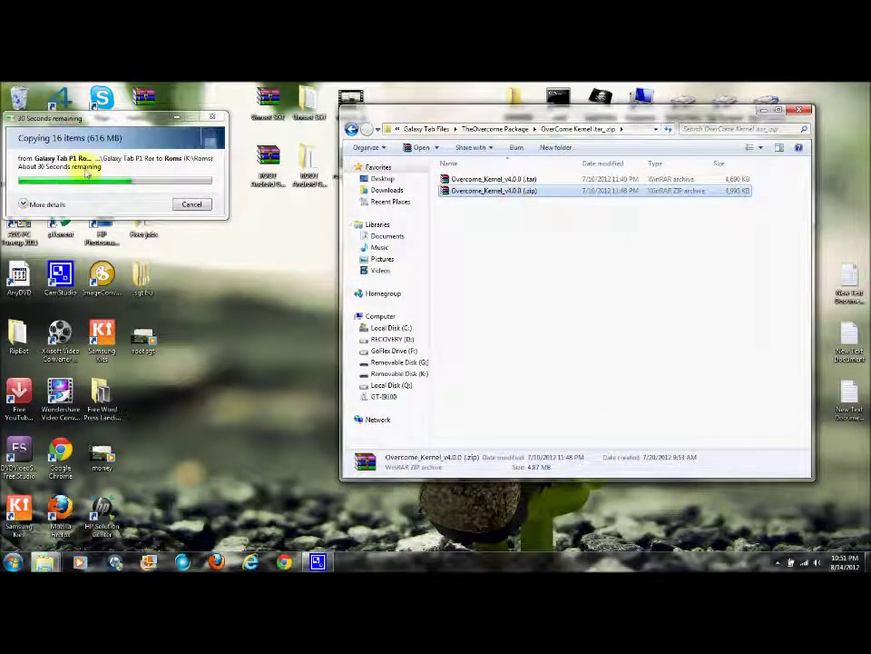
{"action": "left_click", "coordinate": [476, 179]}
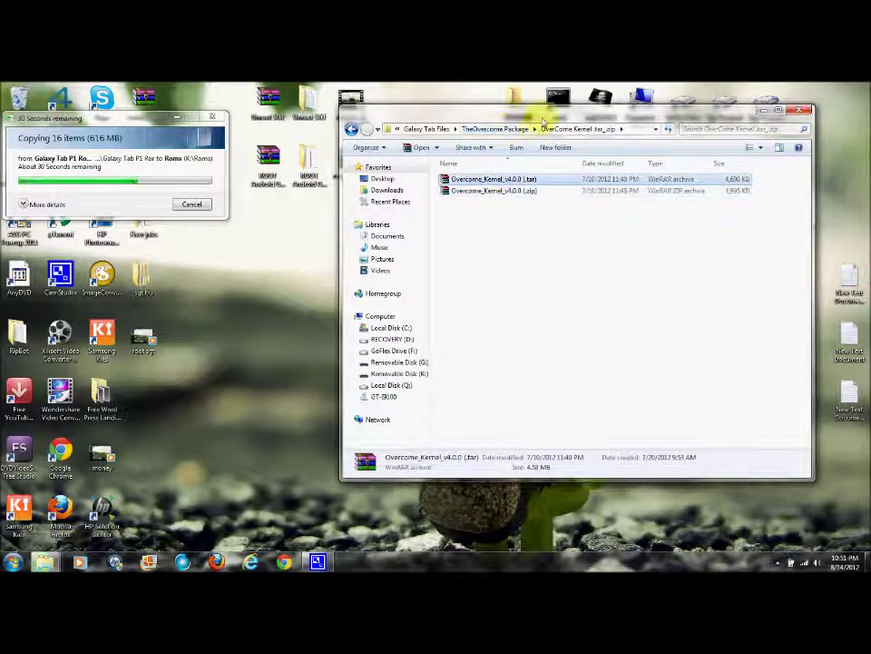
{"action": "mouse_move", "coordinate": [535, 116]}
{"action": "left_mouse_down"}
{"action": "mouse_move", "coordinate": [358, 148]}
{"action": "mouse_move", "coordinate": [483, 173]}
{"action": "left_mouse_up"}
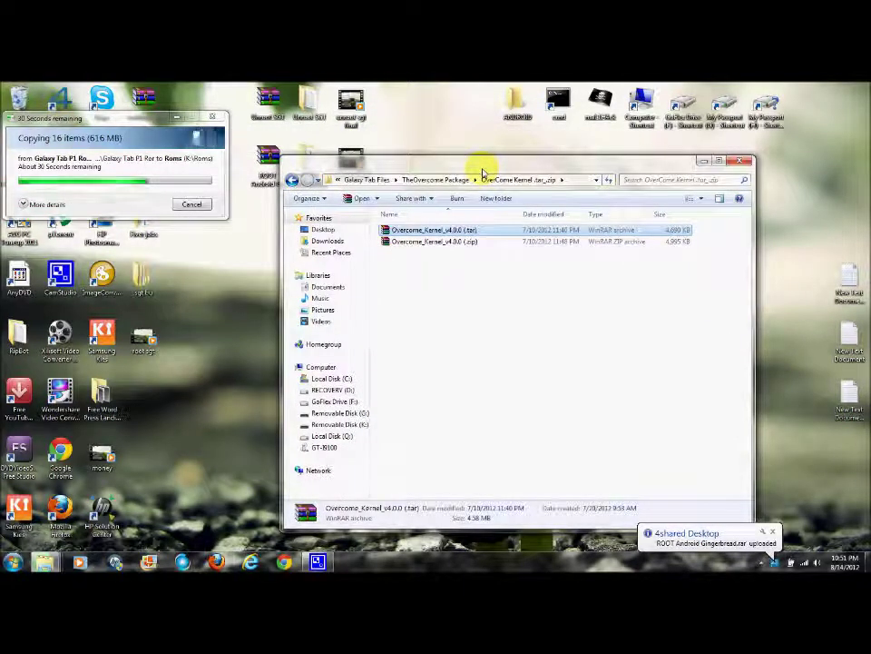
{"action": "left_click_drag", "start_coordinate": [483, 173], "coordinate": [469, 156]}
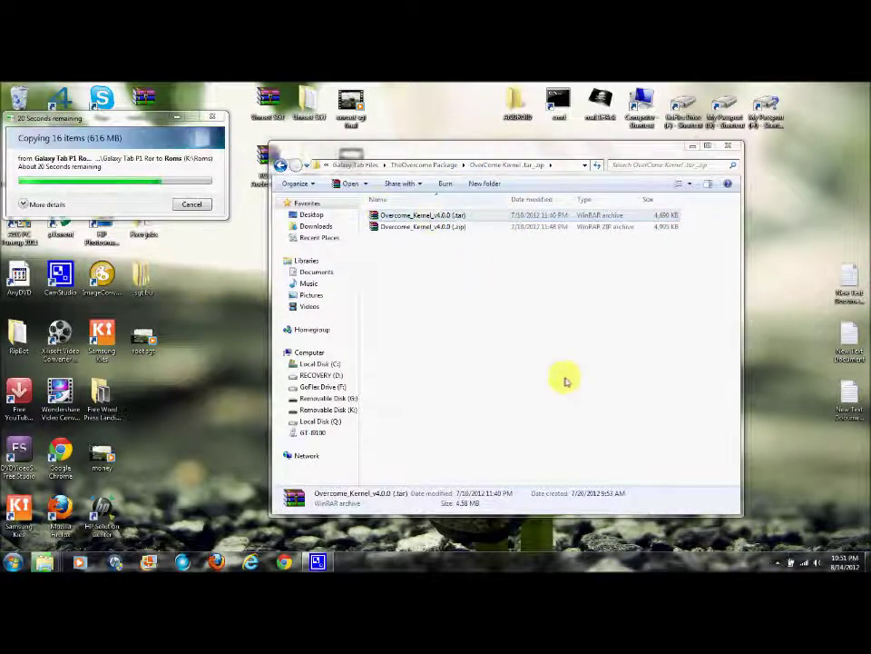
{"action": "left_click", "coordinate": [778, 563]}
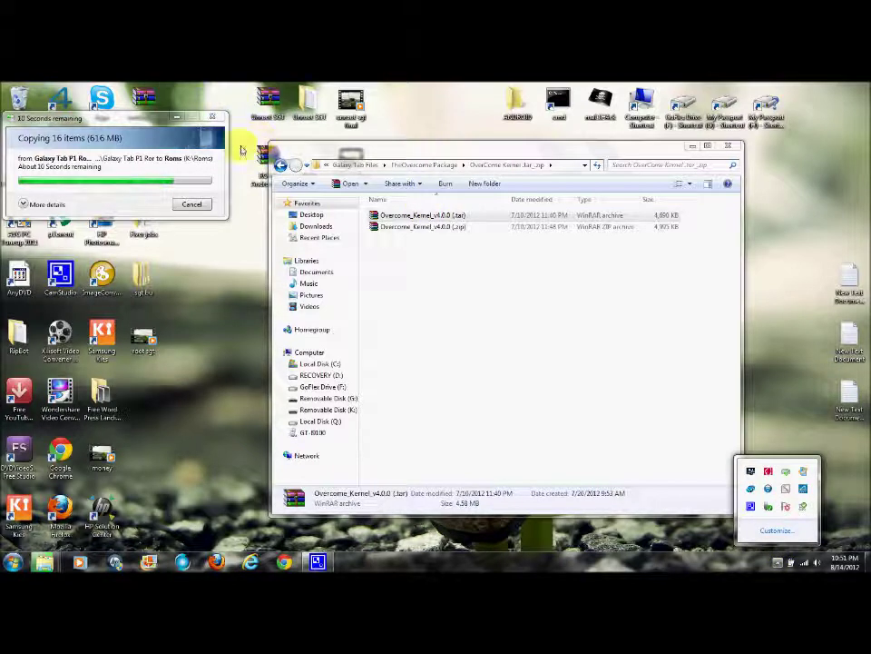
{"action": "left_click", "coordinate": [772, 234]}
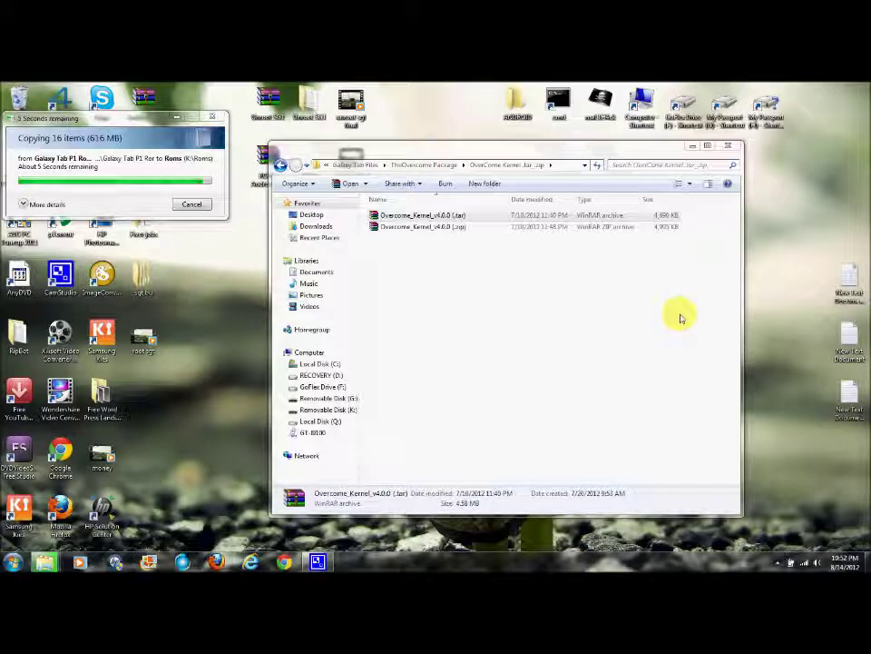
{"action": "mouse_move", "coordinate": [520, 155]}
{"action": "left_mouse_down"}
{"action": "mouse_move", "coordinate": [620, 152]}
{"action": "mouse_move", "coordinate": [429, 137]}
{"action": "mouse_move", "coordinate": [526, 170]}
{"action": "mouse_move", "coordinate": [617, 160]}
{"action": "mouse_move", "coordinate": [326, 136]}
{"action": "left_mouse_up"}
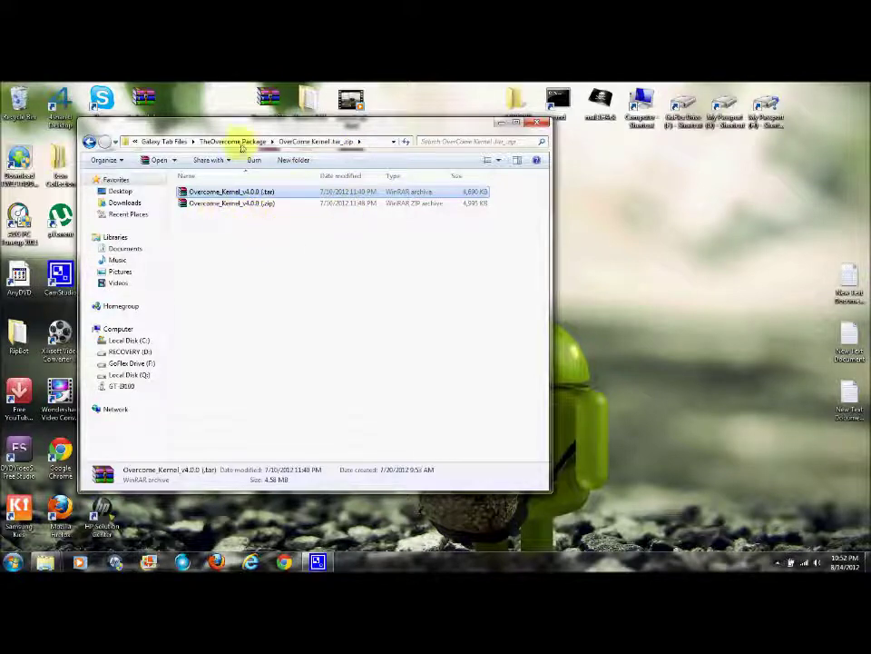
{"action": "mouse_move", "coordinate": [244, 135]}
{"action": "left_mouse_down"}
{"action": "mouse_move", "coordinate": [503, 161]}
{"action": "mouse_move", "coordinate": [511, 152]}
{"action": "left_mouse_up"}
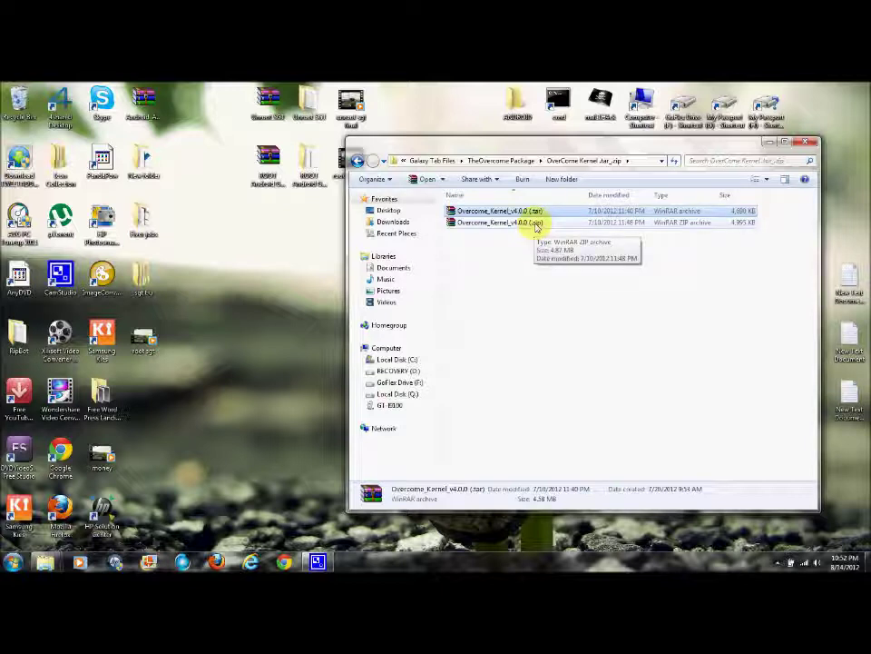
{"action": "left_click", "coordinate": [537, 224]}
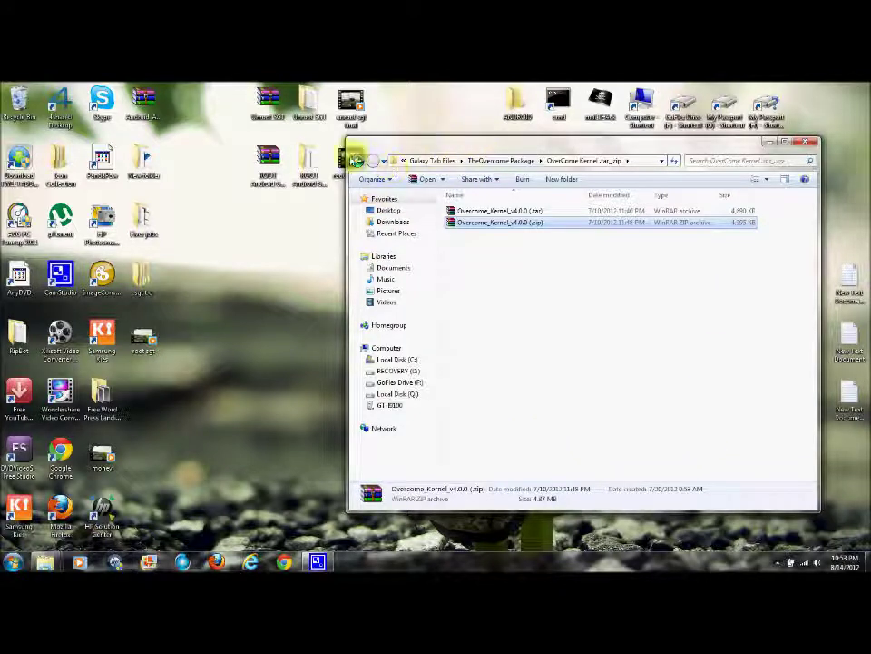
Step: Launch Odin3 from Unroot SGT > GB-Stock-Safe-v5 > Odin3_v1.7
{"action": "left_click", "coordinate": [356, 160]}
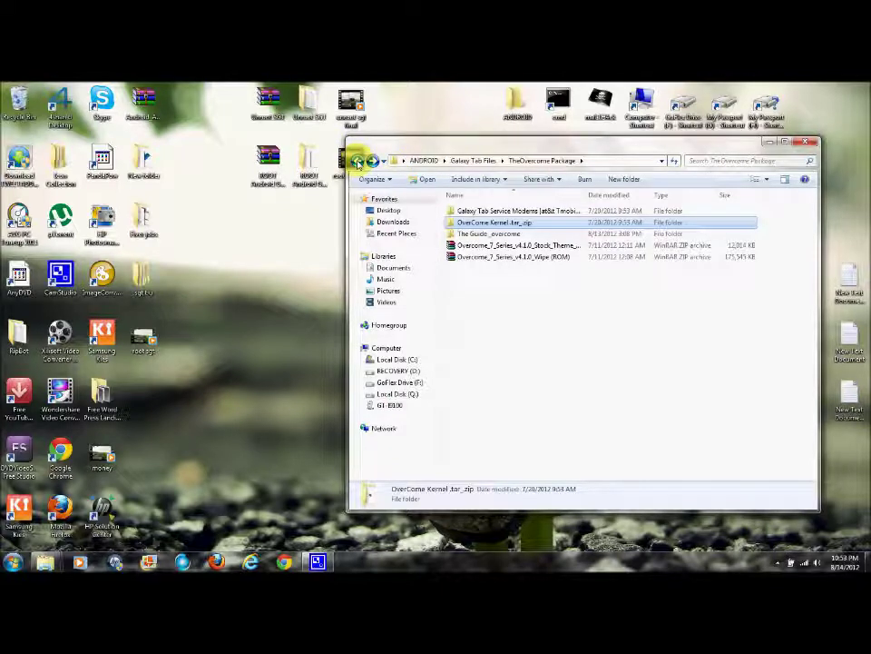
{"action": "left_click", "coordinate": [357, 161]}
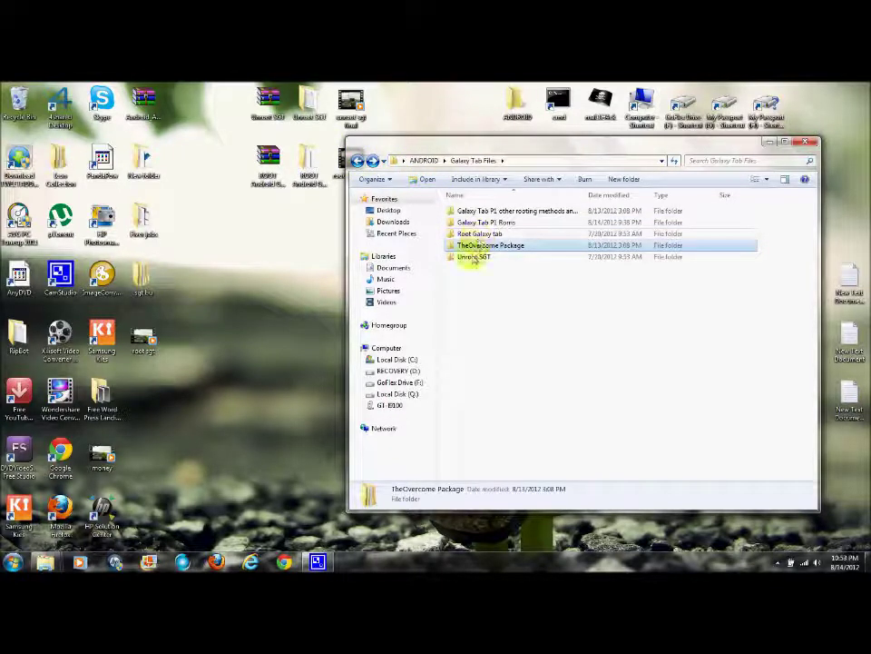
{"action": "double_click", "coordinate": [472, 257]}
{"action": "double_click", "coordinate": [479, 211]}
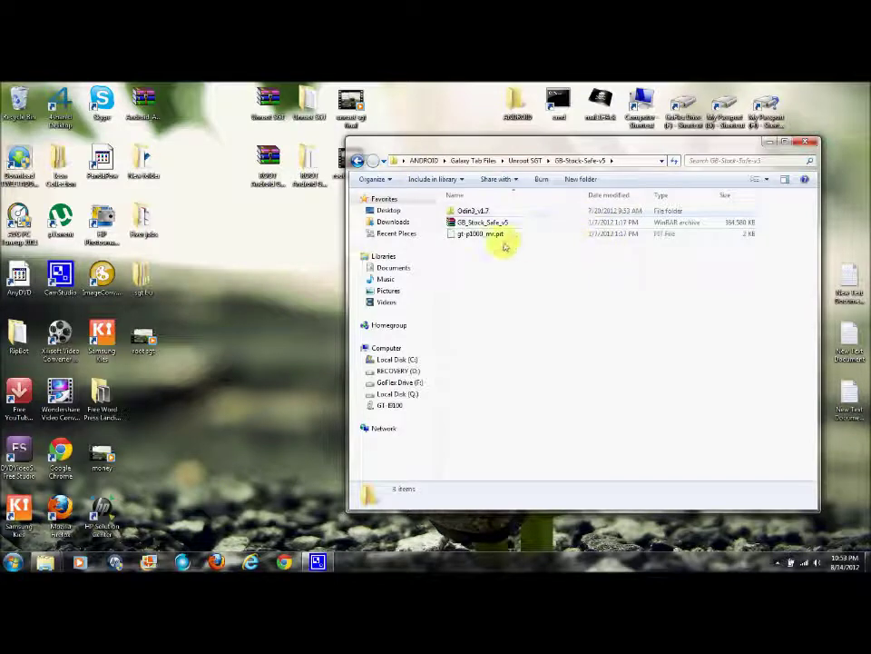
{"action": "double_click", "coordinate": [479, 212]}
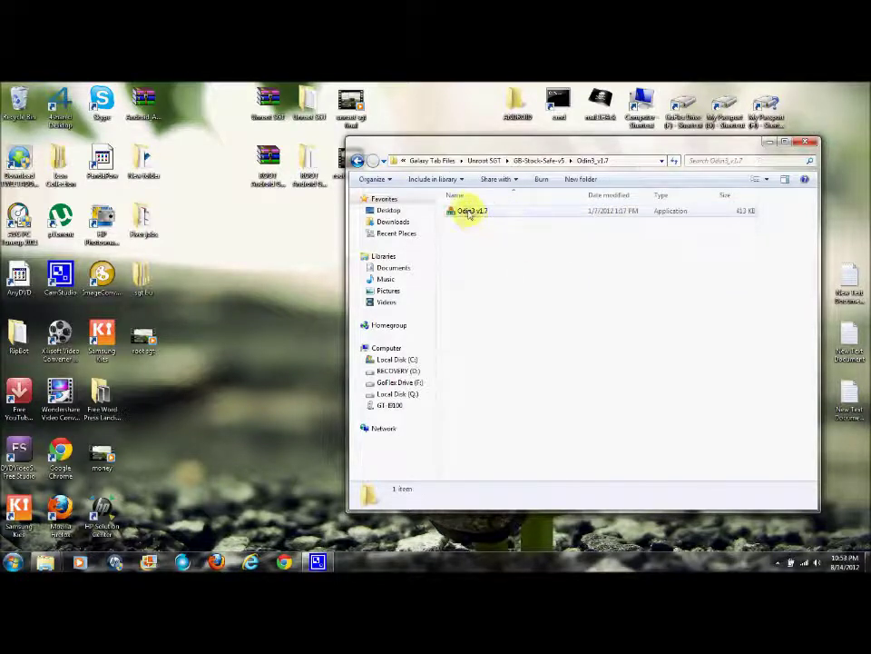
{"action": "left_click", "coordinate": [469, 213]}
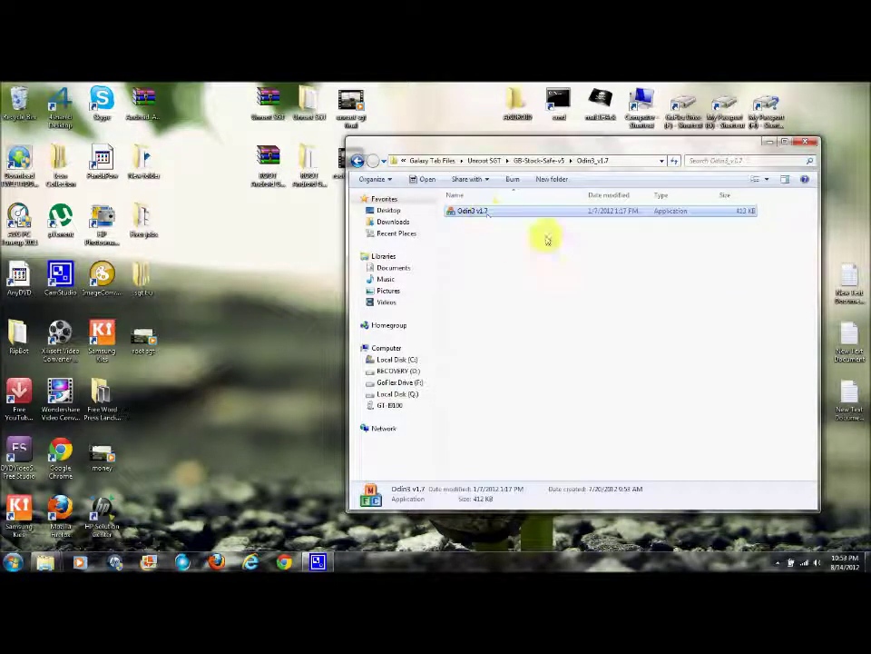
{"action": "double_click", "coordinate": [459, 213]}
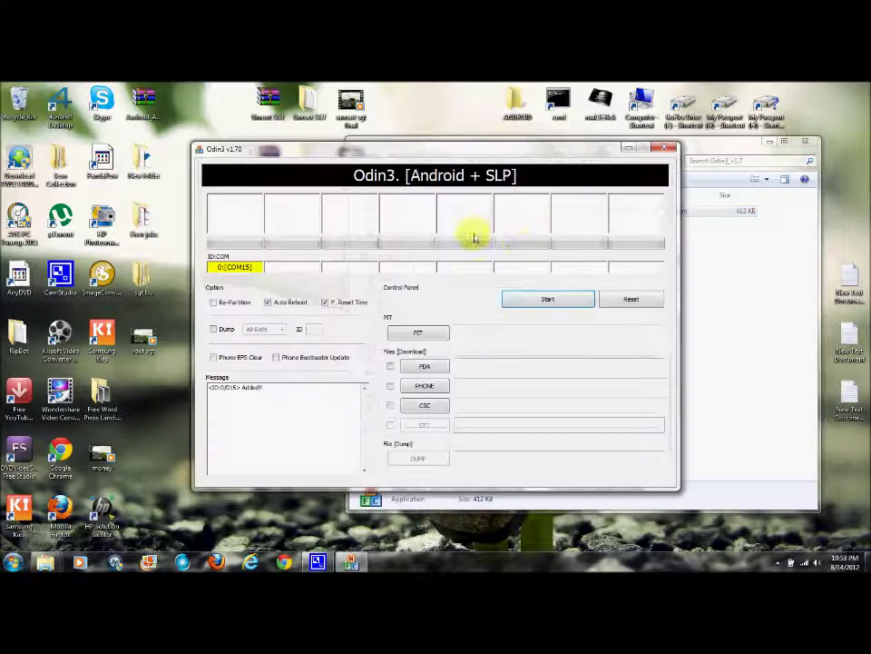
Step: Close Explorer, keeping Odin3 open, and bring up the PDA file picker
{"action": "mouse_move", "coordinate": [473, 156]}
{"action": "left_mouse_down"}
{"action": "mouse_move", "coordinate": [524, 183]}
{"action": "mouse_move", "coordinate": [663, 97]}
{"action": "mouse_move", "coordinate": [599, 98]}
{"action": "left_mouse_up"}
{"action": "left_click", "coordinate": [618, 146]}
{"action": "left_click", "coordinate": [807, 143]}
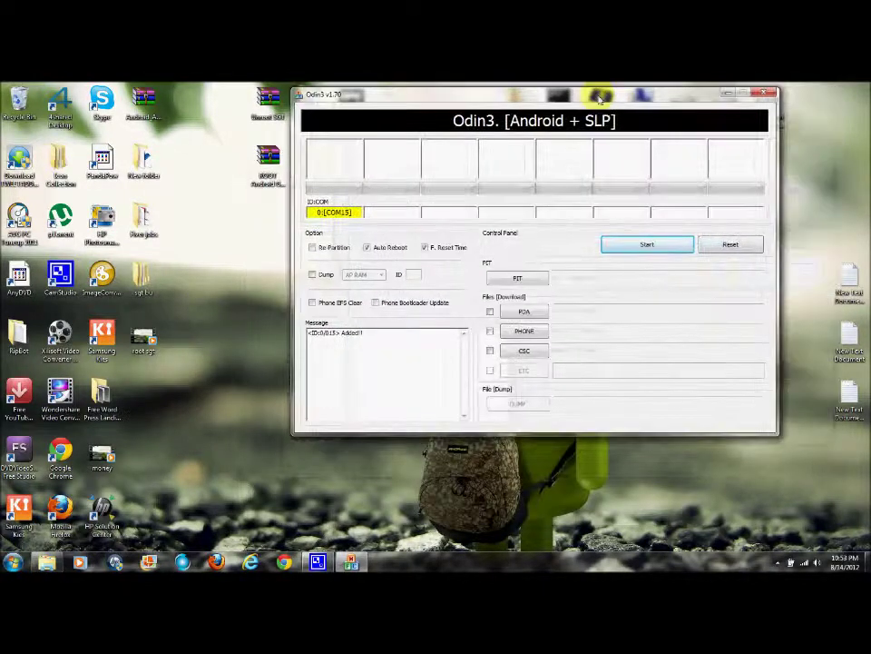
{"action": "left_click", "coordinate": [524, 312]}
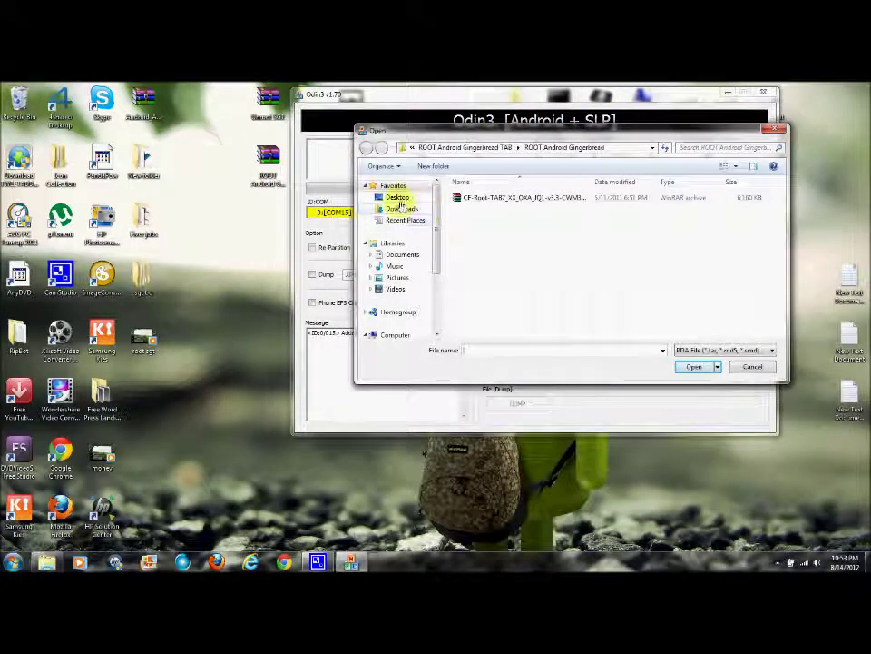
Step: Browse the picker to Desktop > ANDROID > Galaxy Tab Files > TheOvercome Package > OverCome Kernel
{"action": "left_click", "coordinate": [398, 198]}
{"action": "double_click", "coordinate": [646, 253]}
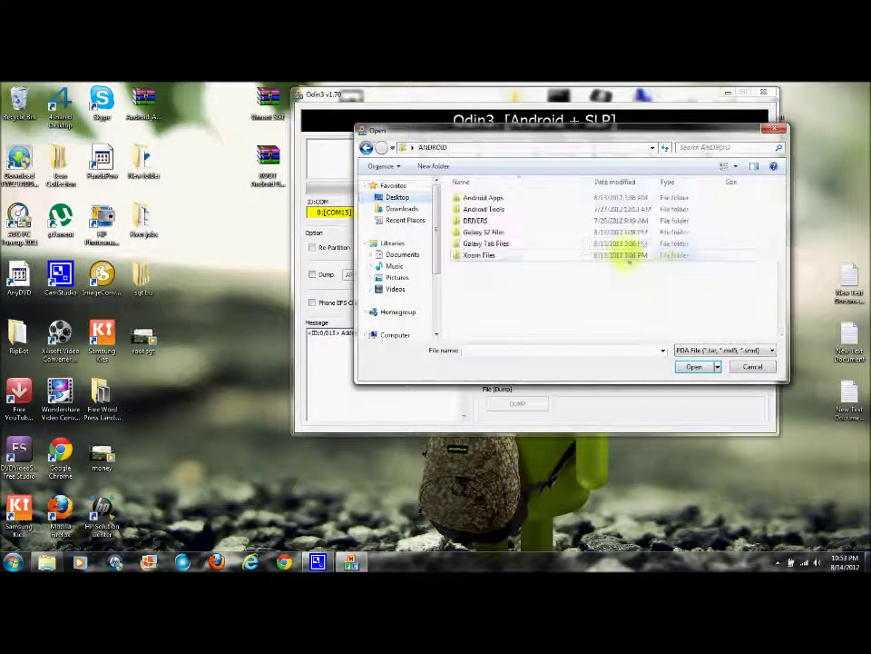
{"action": "left_click", "coordinate": [493, 246]}
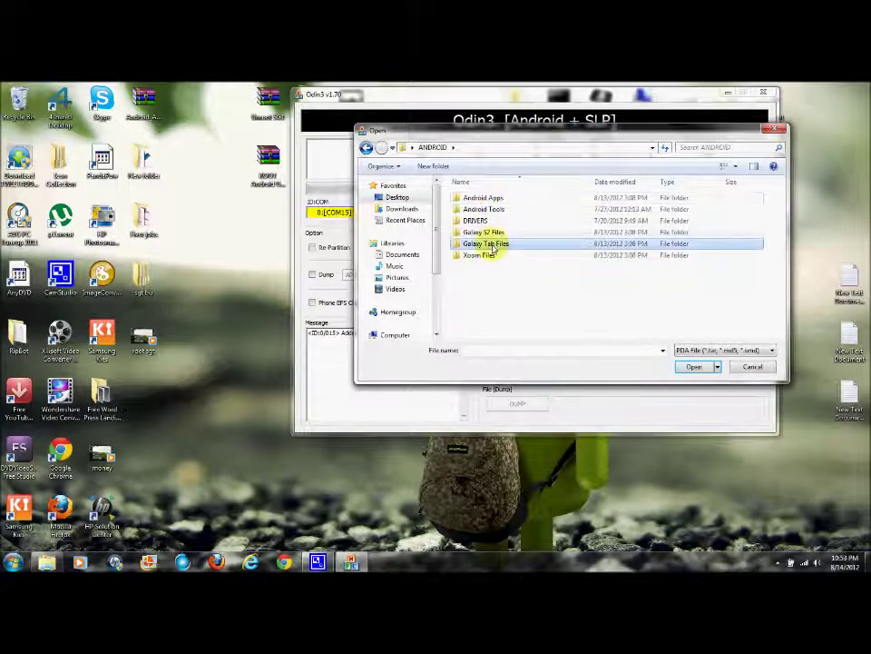
{"action": "double_click", "coordinate": [493, 245]}
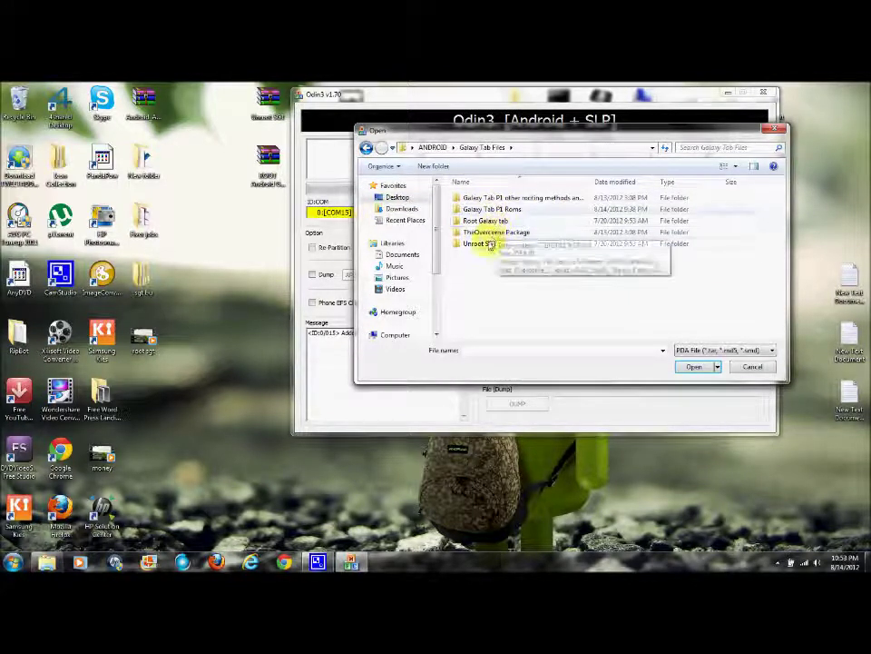
{"action": "double_click", "coordinate": [501, 209]}
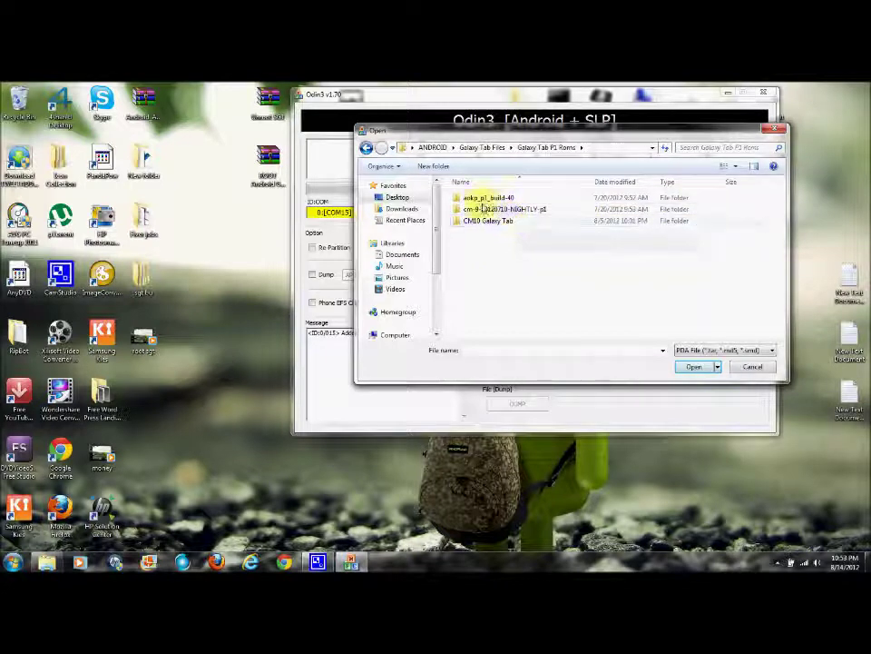
{"action": "left_click", "coordinate": [366, 148]}
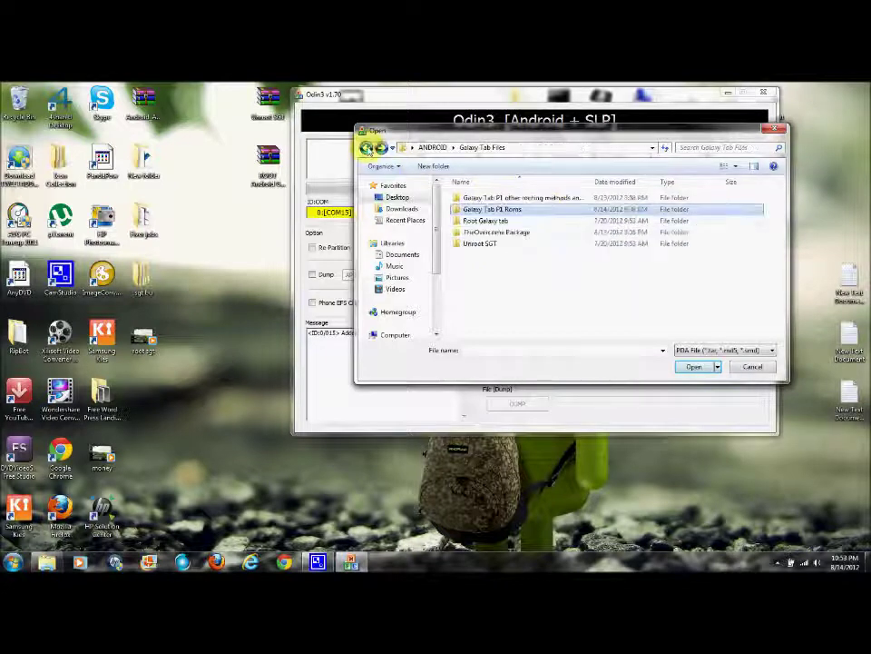
{"action": "double_click", "coordinate": [501, 231]}
{"action": "double_click", "coordinate": [502, 210]}
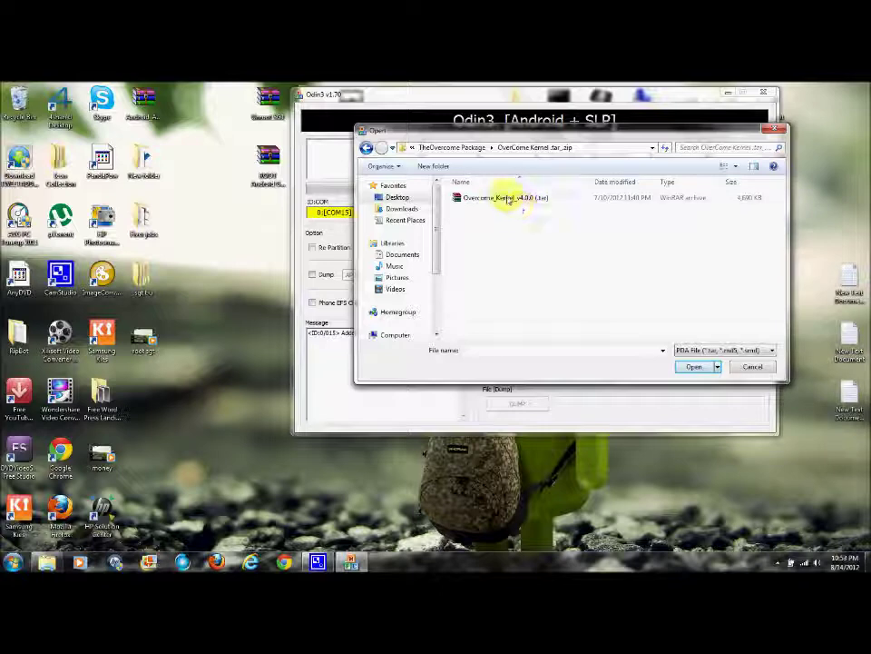
Step: Load Overcome_Kernel_v4.0.0.tar into PDA after checking its properties, and start the flash
{"action": "left_click", "coordinate": [502, 197]}
{"action": "left_click_drag", "start_coordinate": [541, 139], "coordinate": [495, 138]}
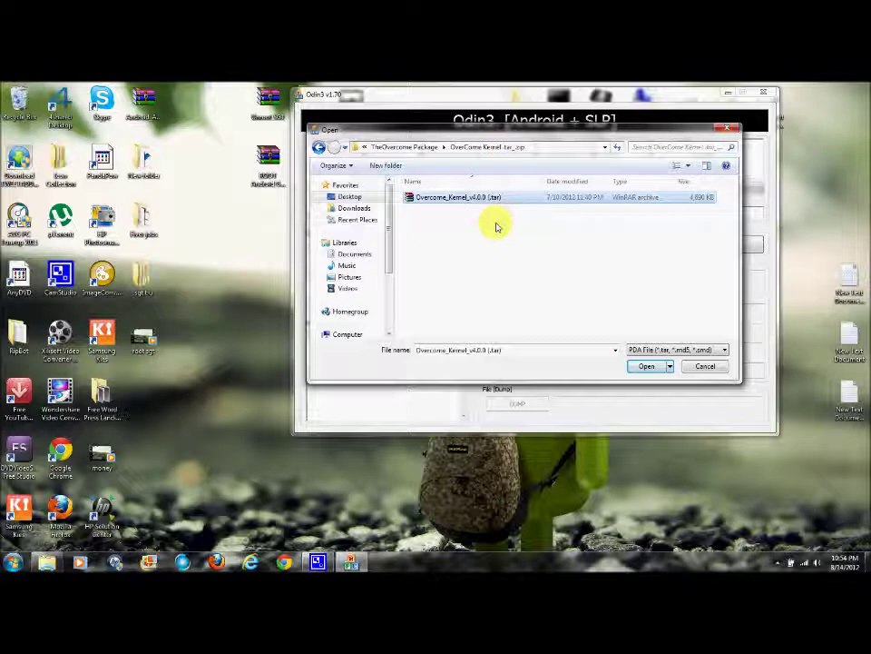
{"action": "right_click", "coordinate": [443, 203]}
{"action": "left_click", "coordinate": [481, 413]}
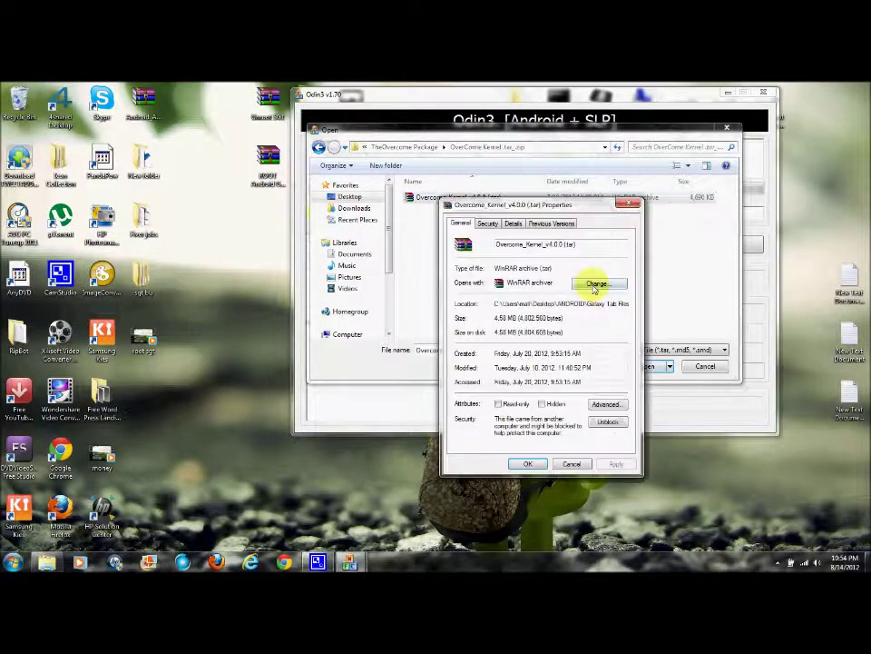
{"action": "left_click", "coordinate": [629, 203]}
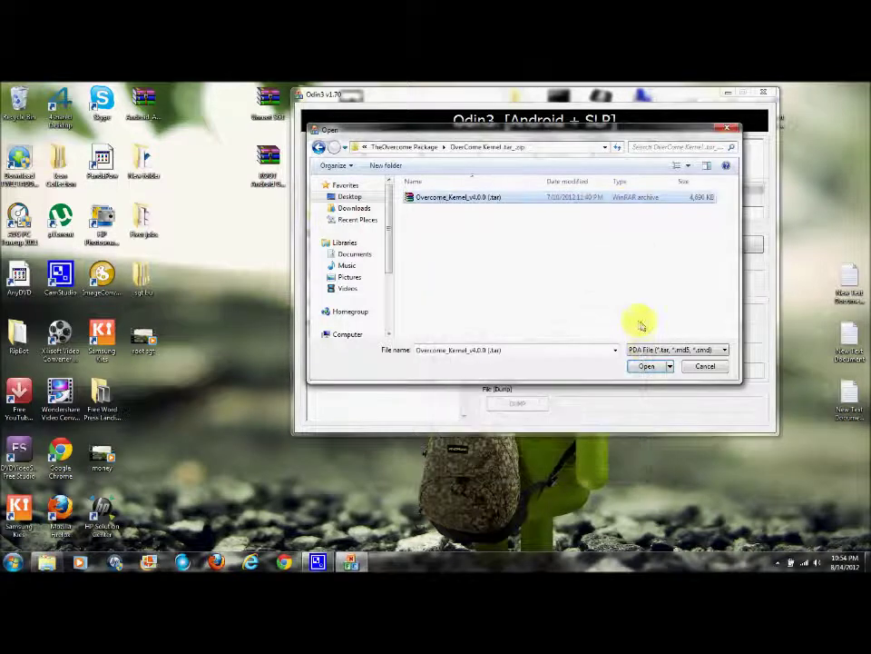
{"action": "left_click", "coordinate": [643, 366]}
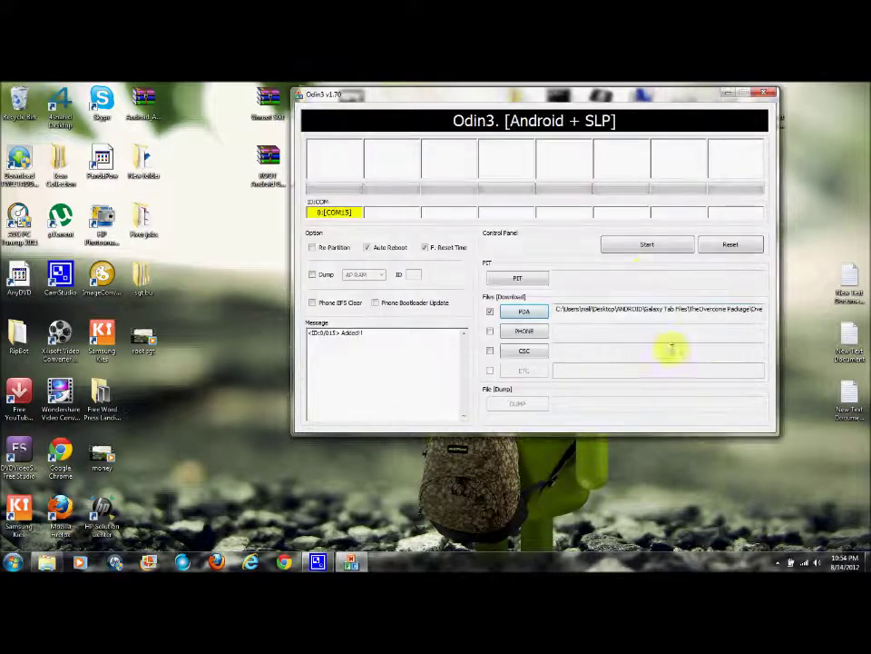
{"action": "left_click", "coordinate": [641, 244]}
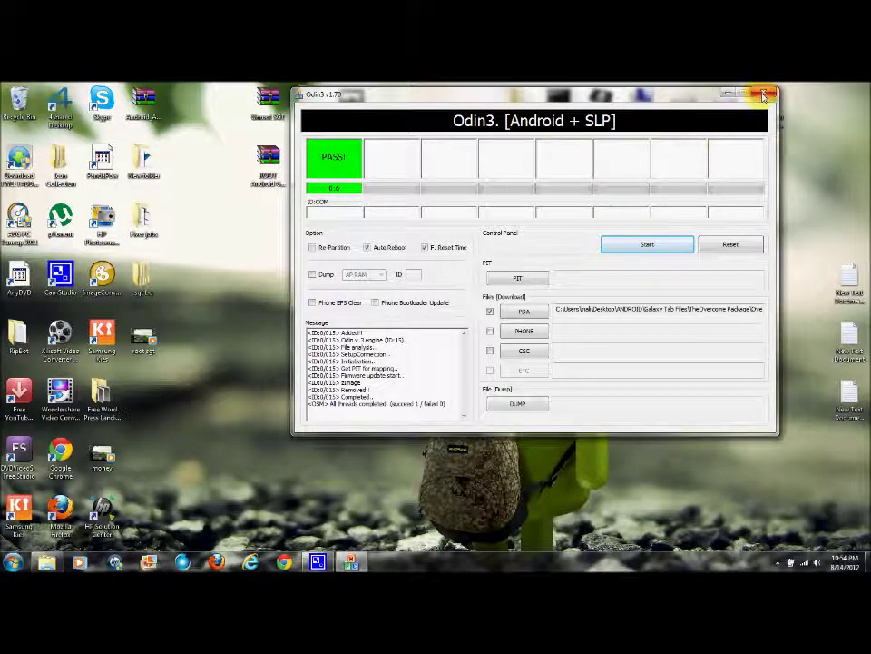
Step: Close Odin3 once the kernel flash reports PASS
{"action": "left_click", "coordinate": [765, 95]}
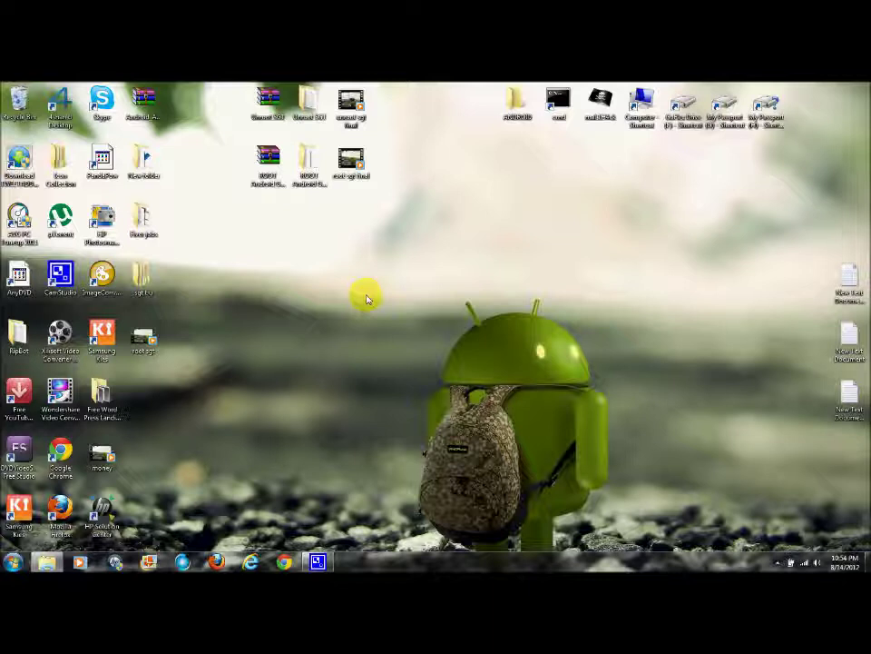
{"action": "left_click_drag", "start_coordinate": [366, 295], "coordinate": [636, 402]}
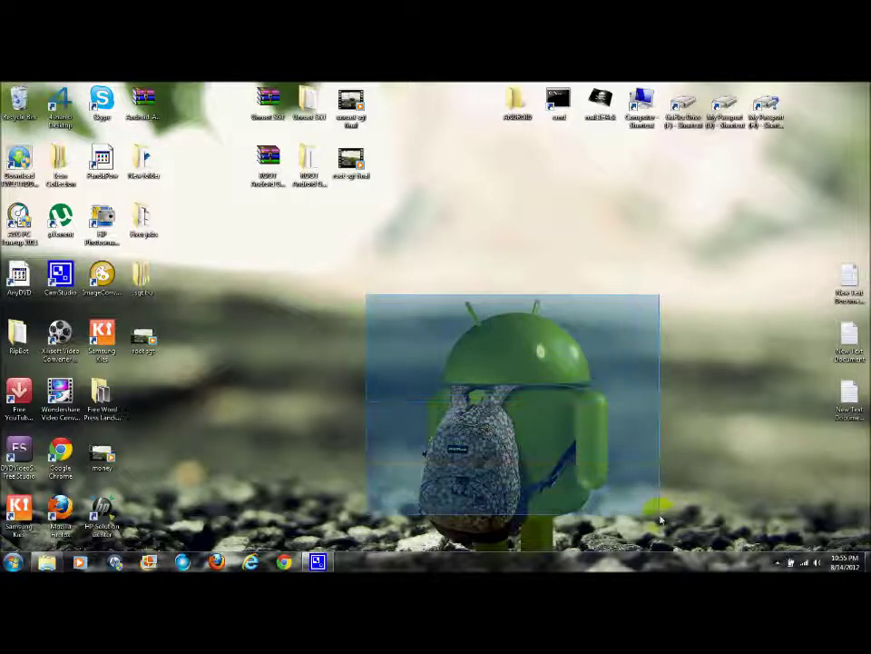
{"action": "left_click_drag", "start_coordinate": [636, 403], "coordinate": [659, 554]}
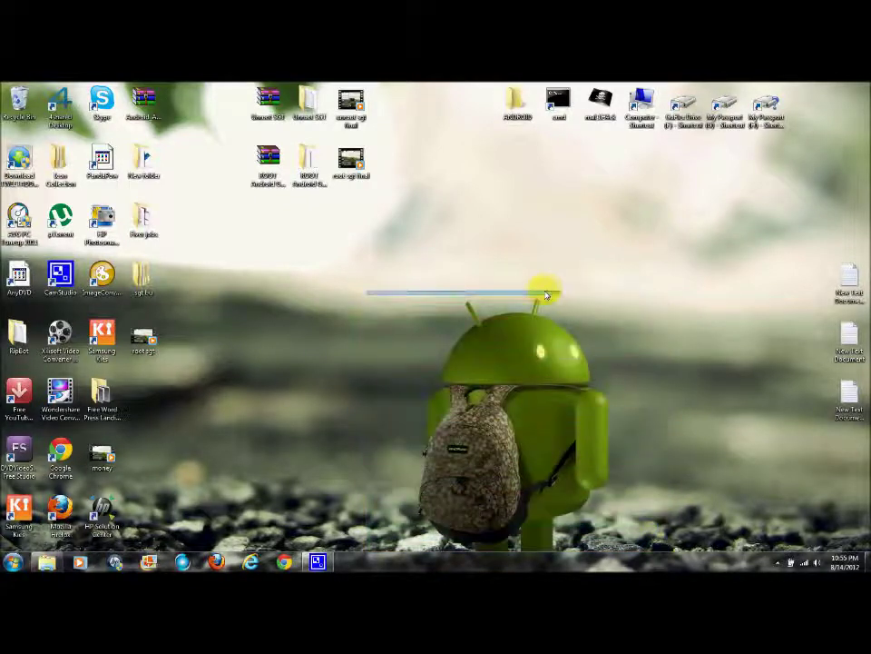
{"action": "left_click_drag", "start_coordinate": [659, 554], "coordinate": [389, 315]}
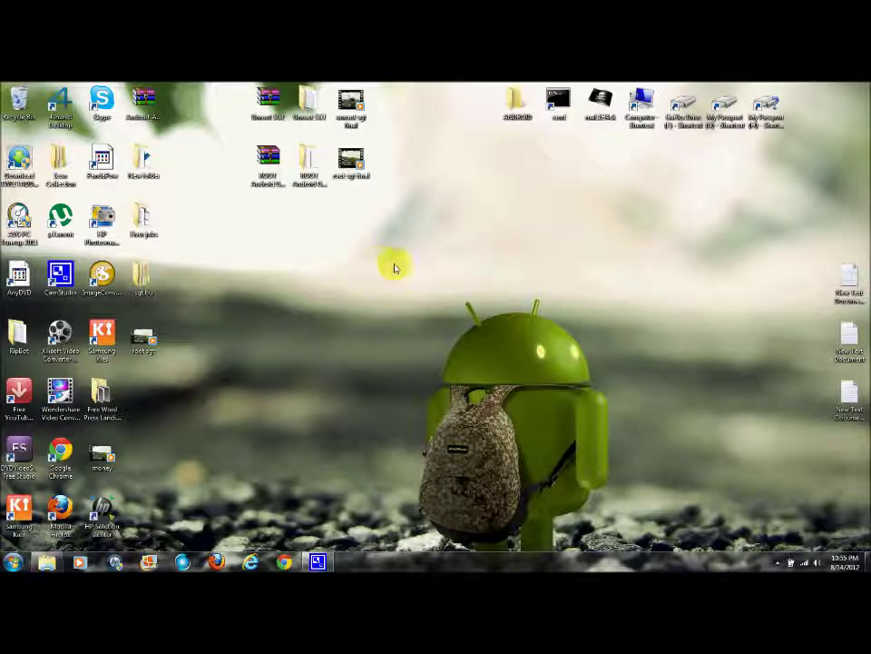
{"action": "mouse_move", "coordinate": [393, 267]}
{"action": "left_mouse_down"}
{"action": "mouse_move", "coordinate": [626, 564]}
{"action": "mouse_move", "coordinate": [642, 560]}
{"action": "left_mouse_up"}
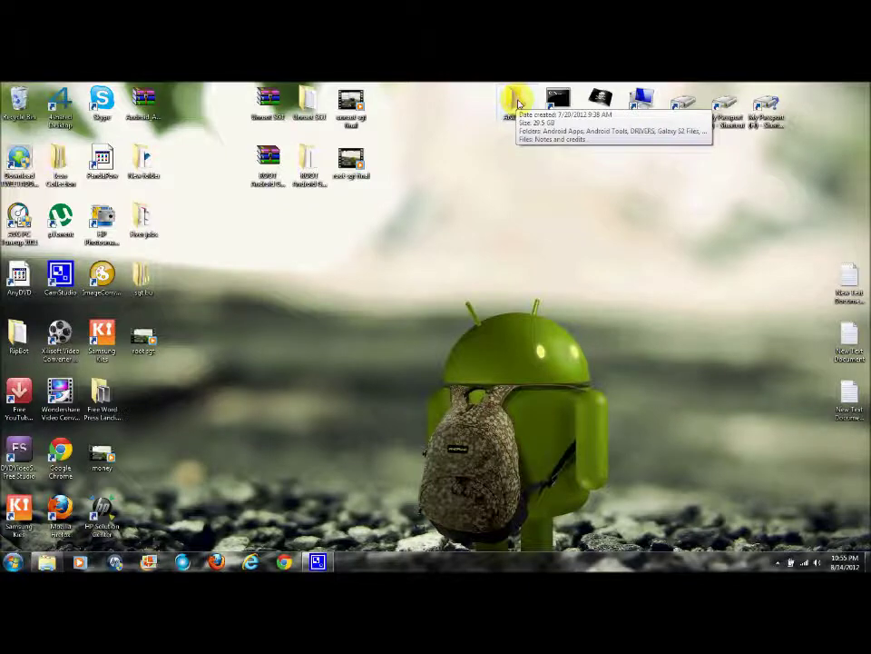
{"action": "double_click", "coordinate": [518, 102]}
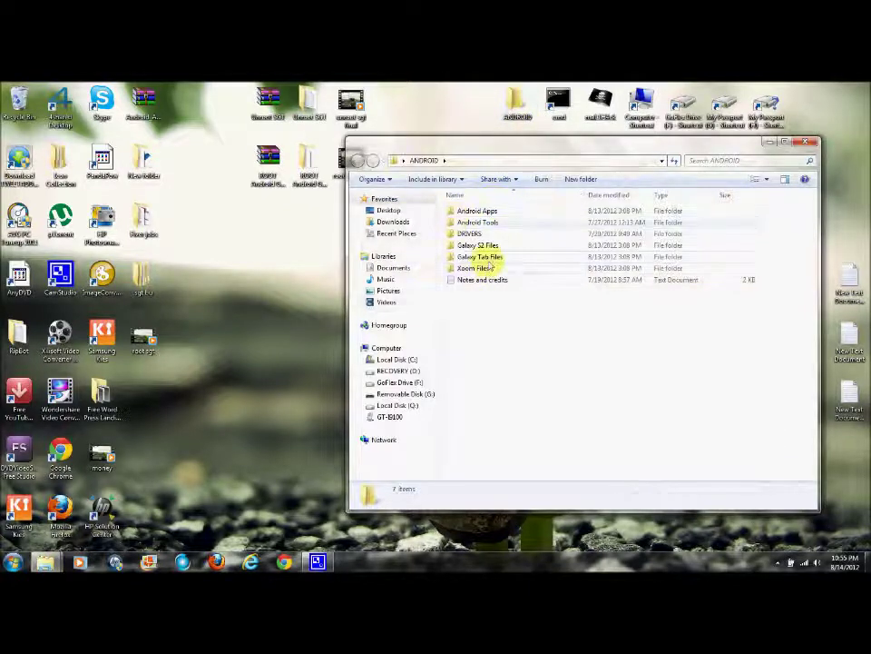
{"action": "double_click", "coordinate": [478, 258]}
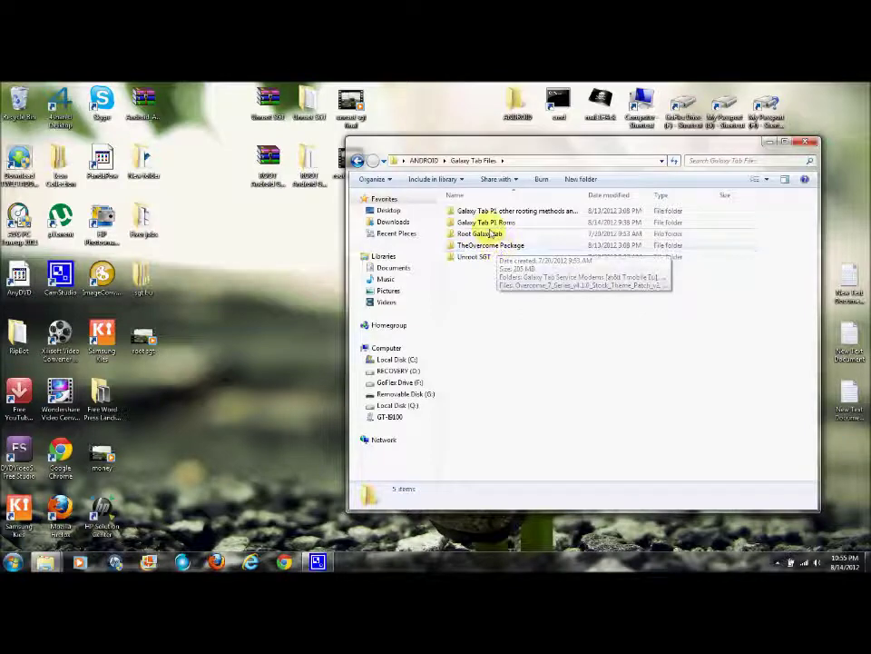
{"action": "double_click", "coordinate": [490, 222]}
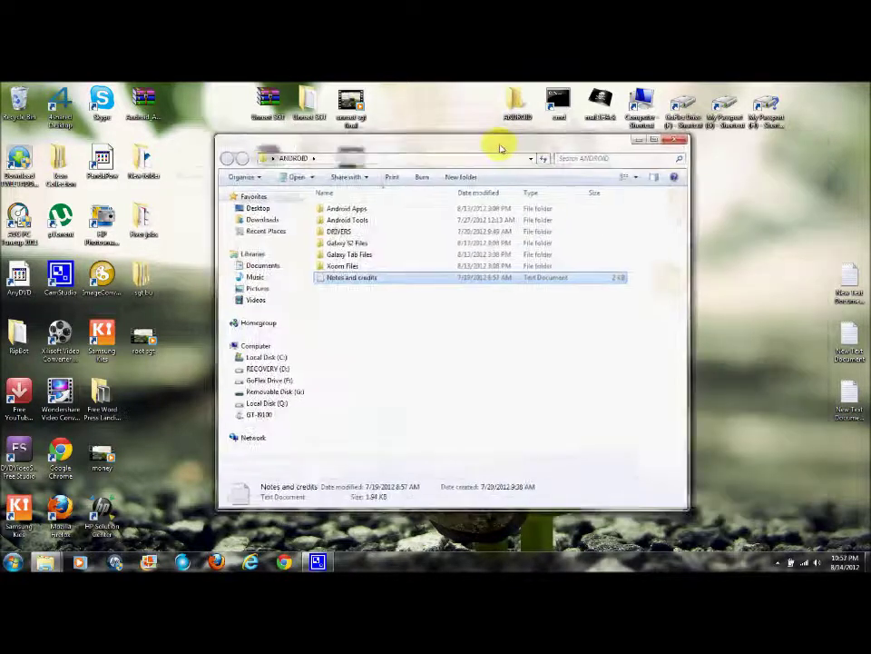
{"action": "left_click", "coordinate": [679, 134]}
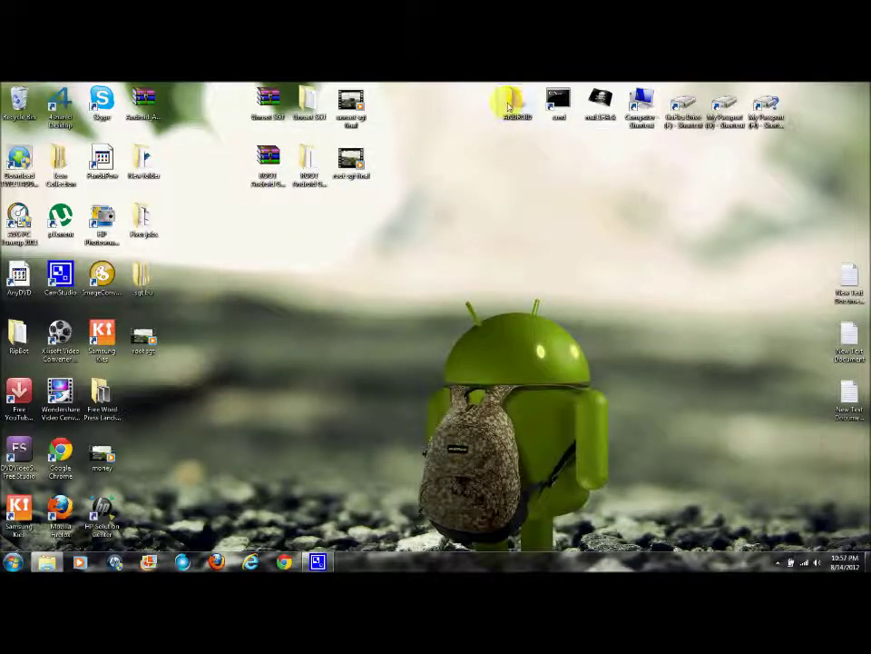
{"action": "double_click", "coordinate": [514, 100]}
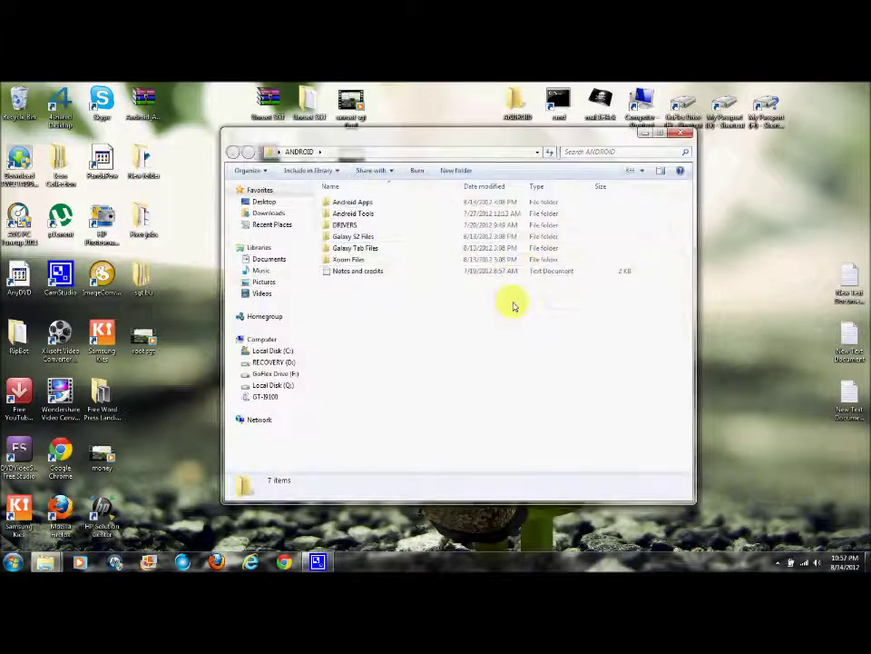
{"action": "double_click", "coordinate": [382, 250]}
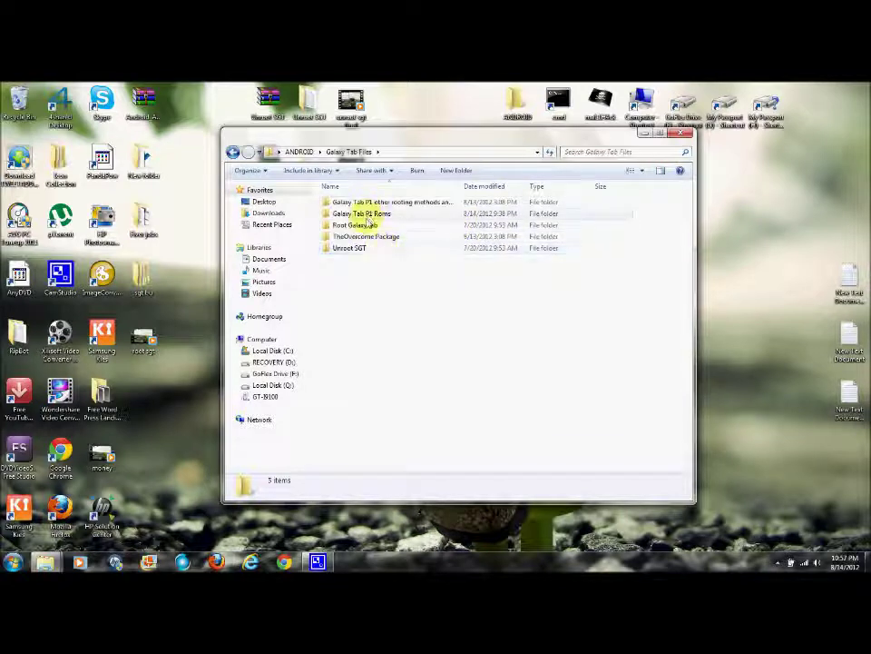
{"action": "double_click", "coordinate": [364, 213]}
{"action": "left_click", "coordinate": [368, 203]}
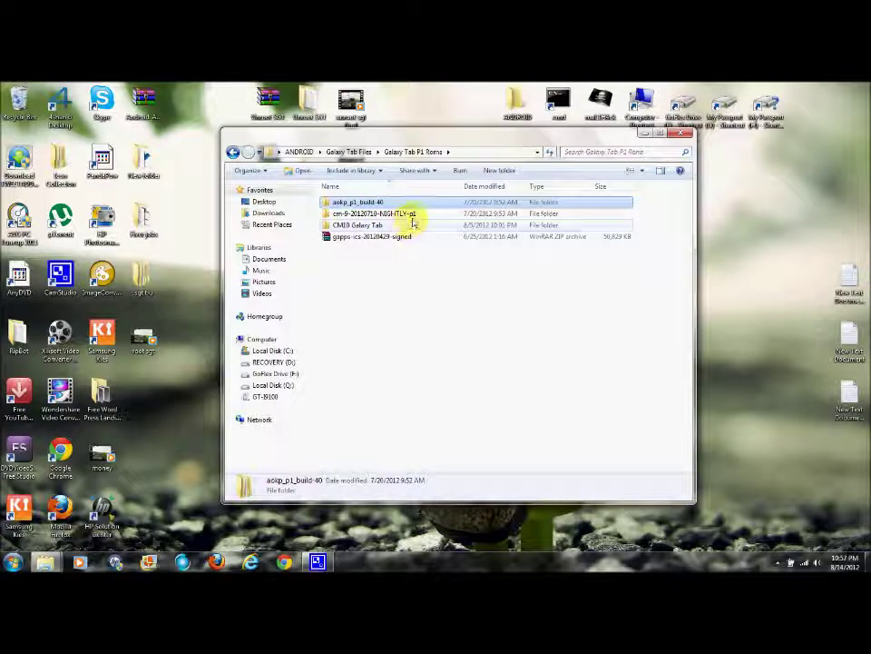
{"action": "left_click", "coordinate": [411, 215], "text": "ctrl"}
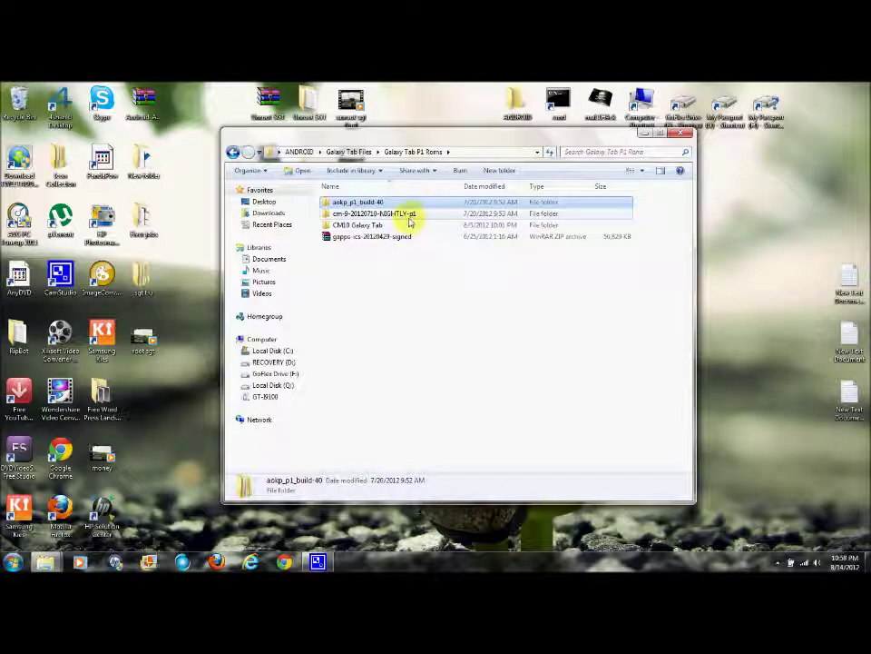
{"action": "mouse_move", "coordinate": [374, 213]}
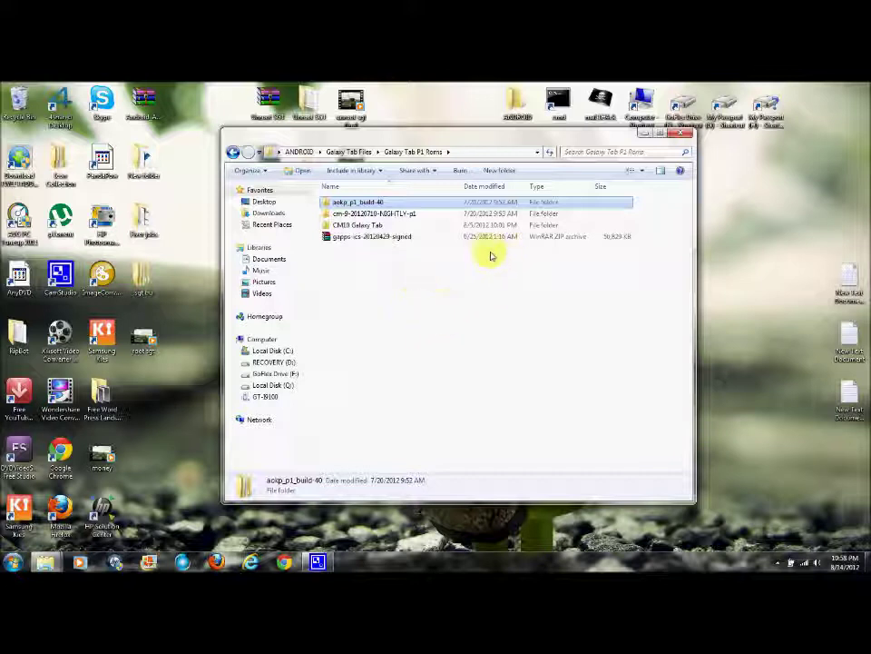
{"action": "left_click", "coordinate": [360, 214]}
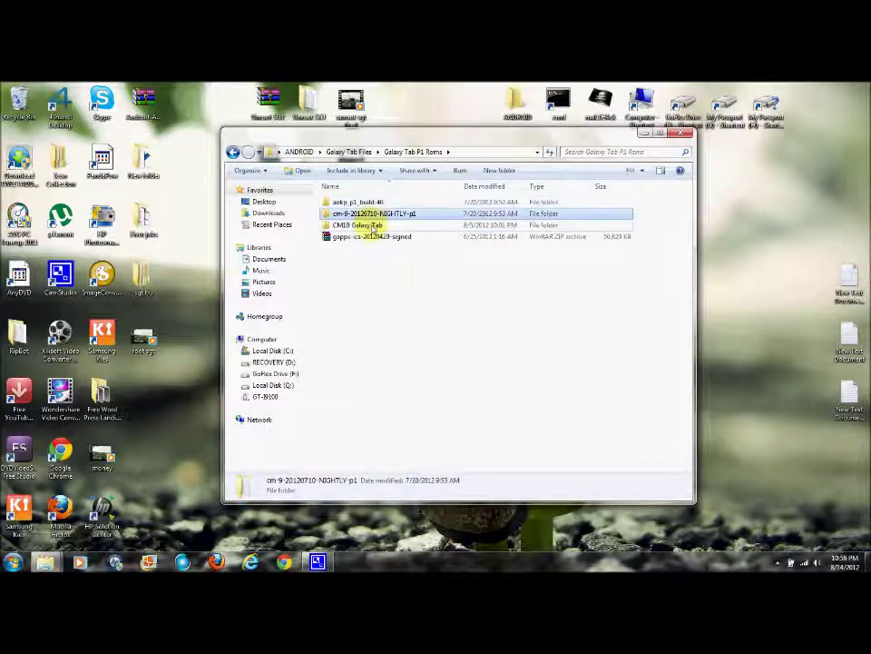
{"action": "left_click", "coordinate": [361, 203]}
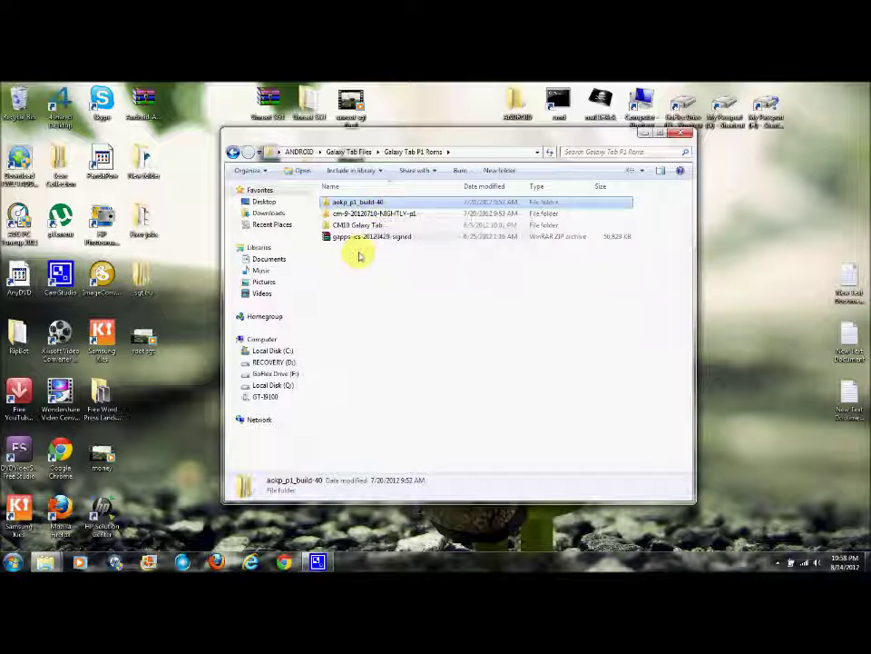
{"action": "left_click", "coordinate": [368, 212]}
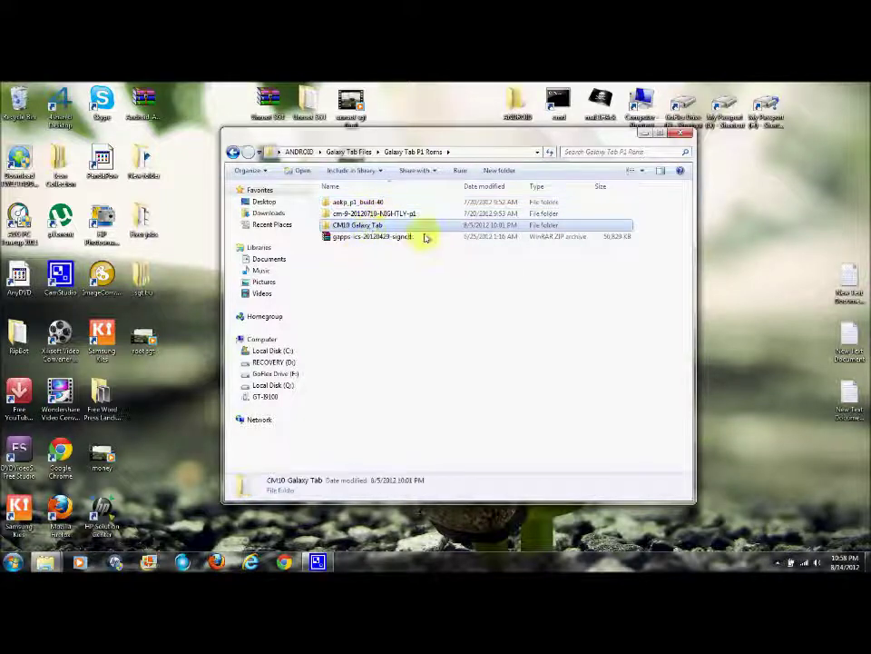
{"action": "left_click", "coordinate": [363, 213]}
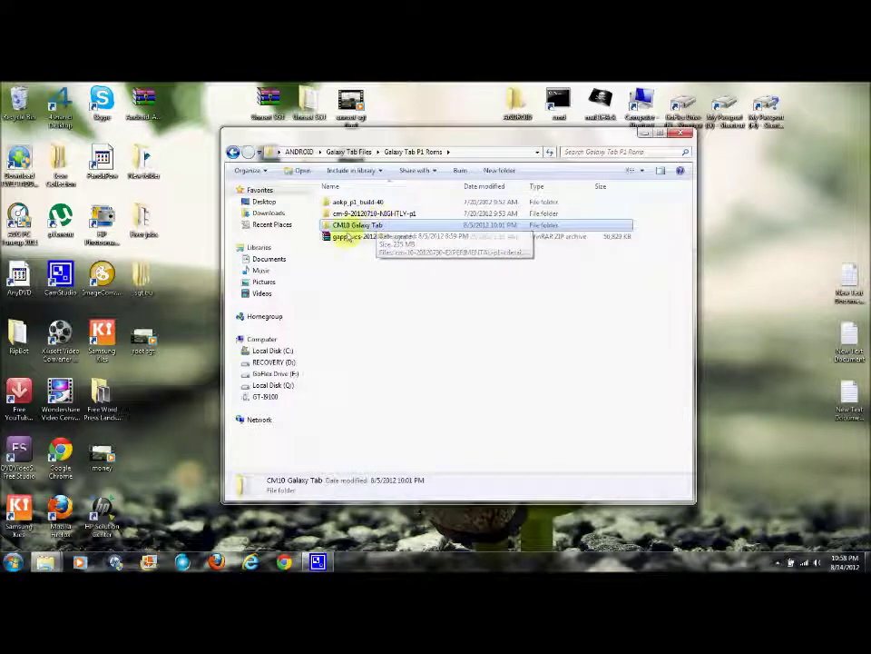
{"action": "left_click", "coordinate": [682, 133]}
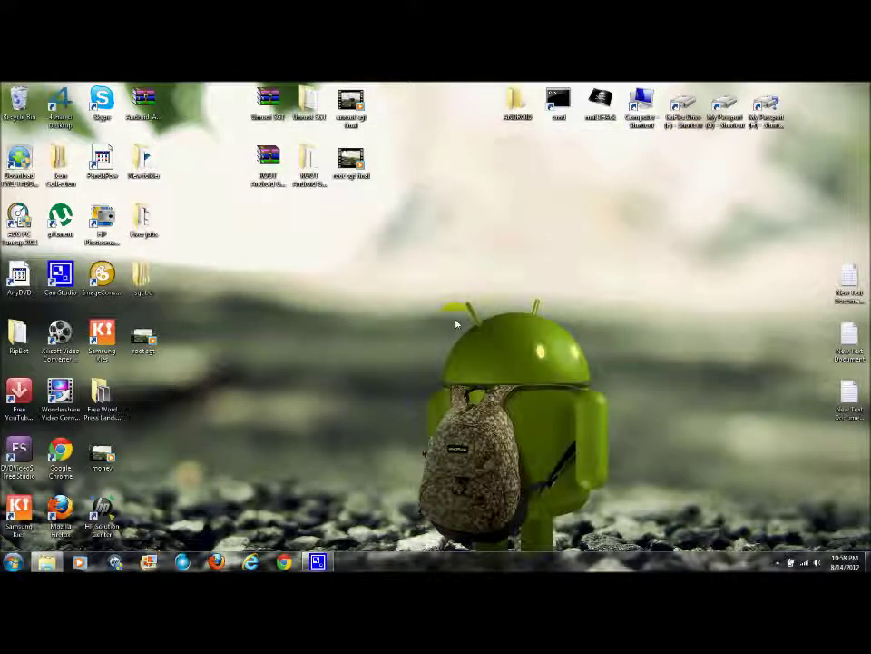